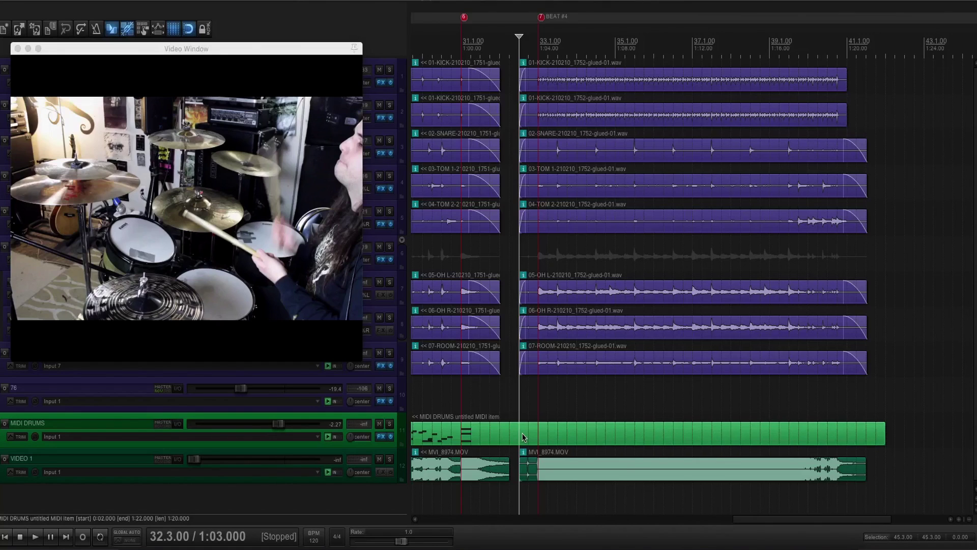
# Listen to the recorded drums and watch the video leading into the BEAT #4 marker, starting around 32.2.
pyautogui.click(510, 436)
pyautogui.press('space')
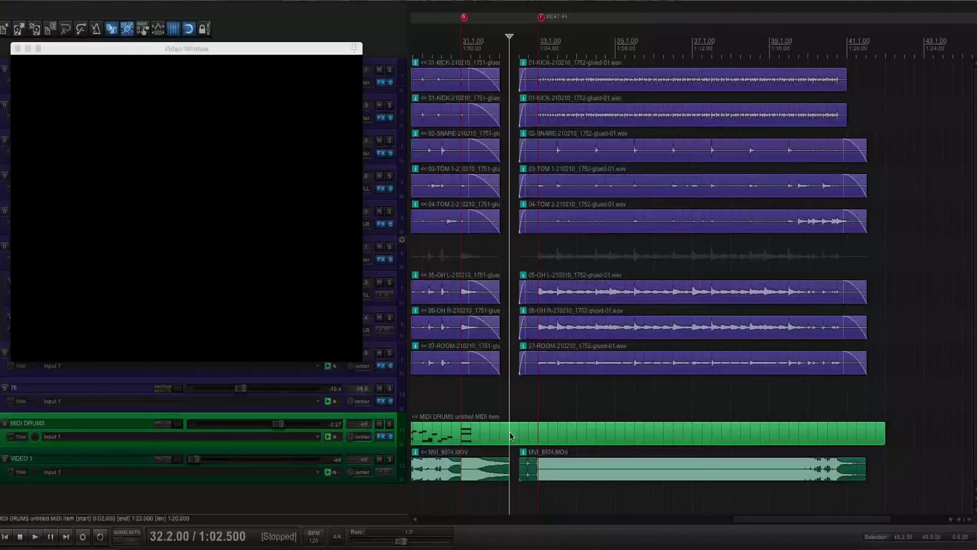
pyautogui.click(517, 432)
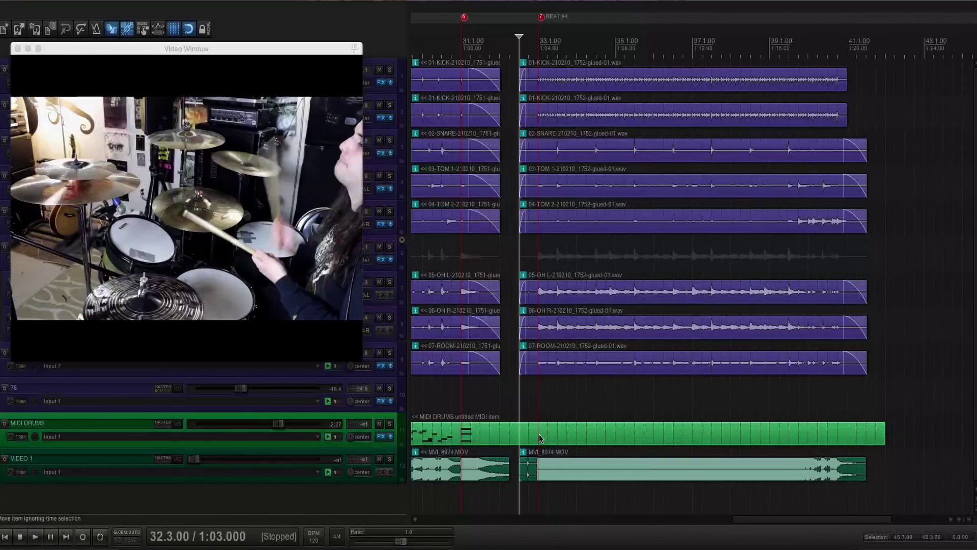
# Open the MIDI DRUMS item for editing and place a 1/32 kick note at 33.1, on the BEAT #4 marker.
pyautogui.doubleClick(539, 435)
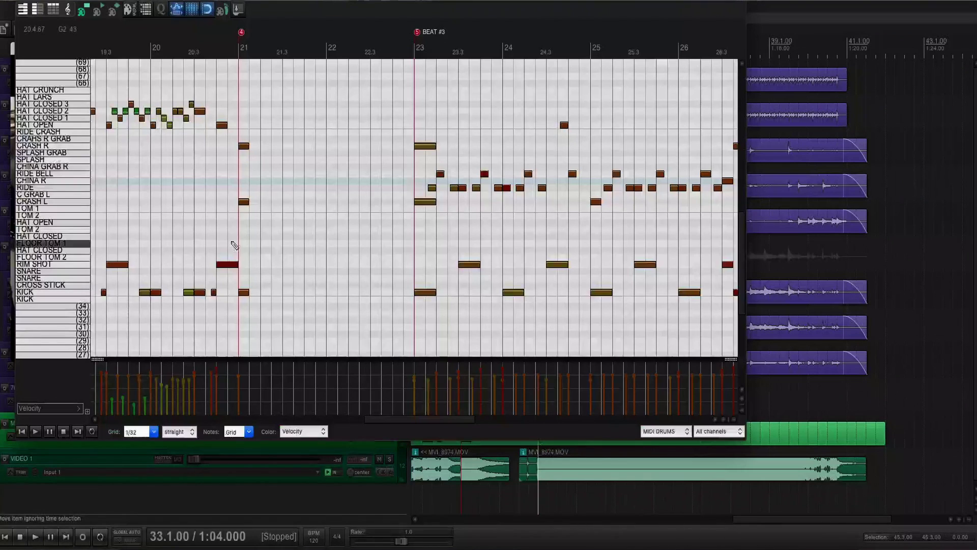
pyautogui.scroll(3, 234, 246)
pyautogui.click(411, 293)
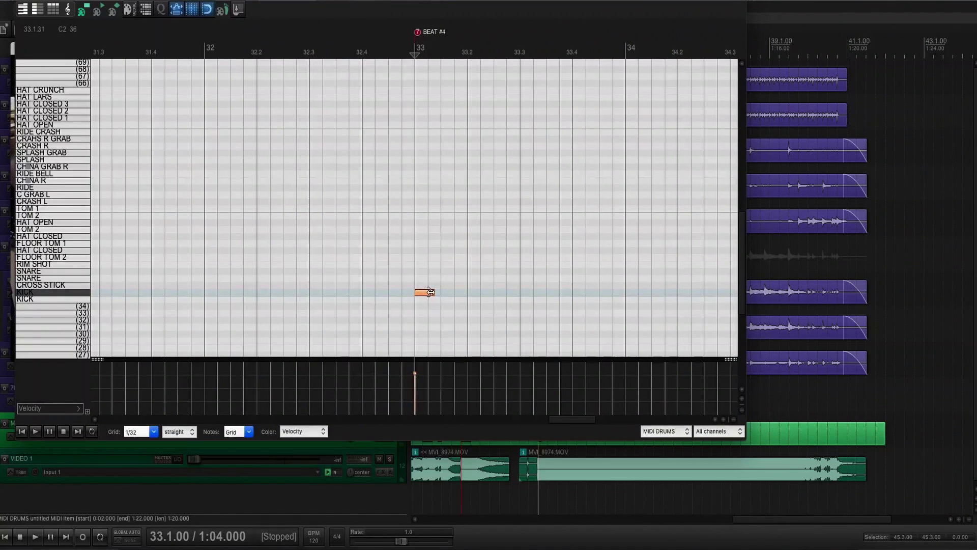
pyautogui.moveTo(427, 295); pyautogui.dragTo(424, 295)
# Duplicate the kick note into four consecutive 1/32 kicks filling the first beat of measure 33.
pyautogui.hotkey('ctrl', 'c')
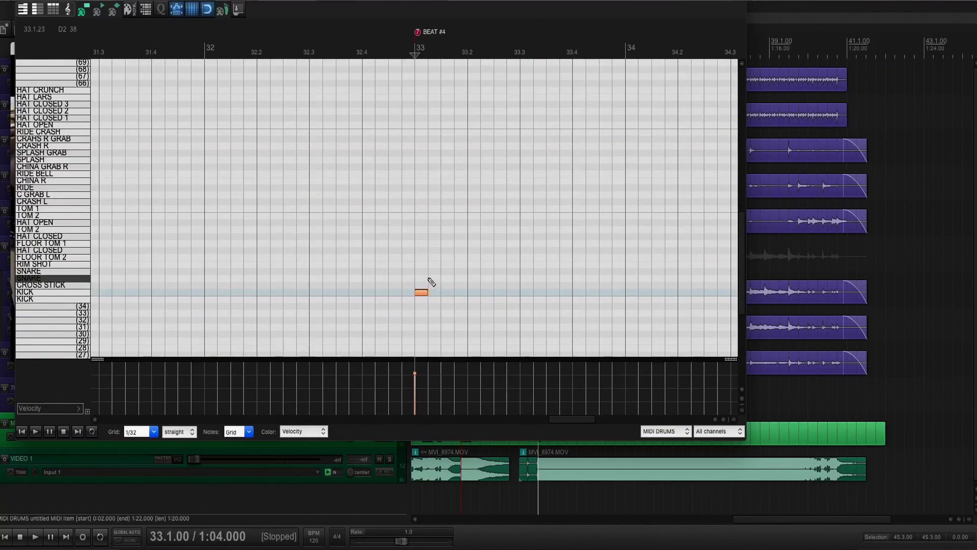
pyautogui.hotkey('ctrl', 'v')
pyautogui.hotkey('ctrl', 'v')
pyautogui.hotkey('ctrl', 'v')
pyautogui.hotkey('ctrl', 'v')
pyautogui.click(422, 317)
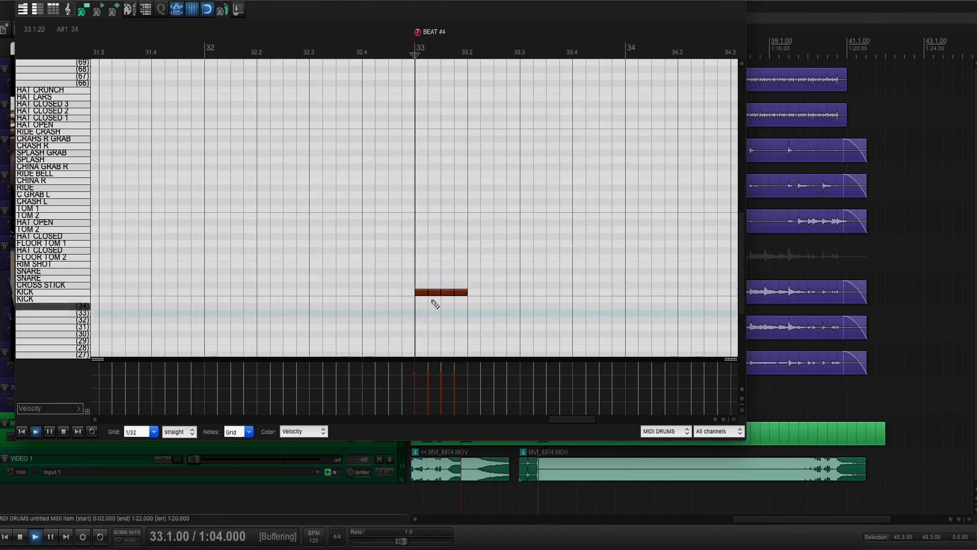
# Audition the four kicks and set the velocity of all of them to 115.
pyautogui.press('space')
pyautogui.hotkey('ctrl', 'a')
pyautogui.press('space')
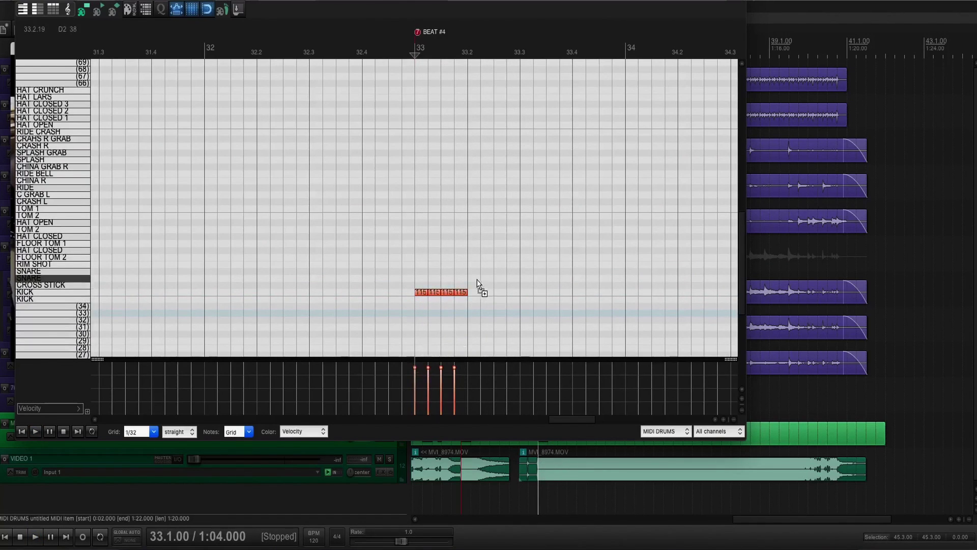
# Paste the four-kick group repeatedly from 33.2 onward to fill the kick row continuously up to 40.4.
pyautogui.click(468, 280)
pyautogui.scroll(-6, 501, 299)
pyautogui.press('super+v')
pyautogui.press('super+v')
pyautogui.press('super+v')
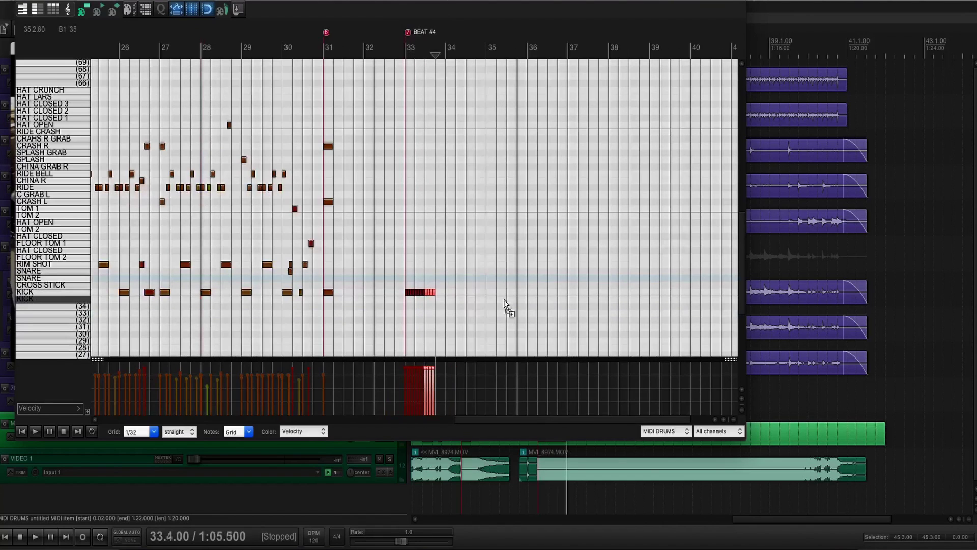
pyautogui.press('super+v')
pyautogui.press('super+v')
pyautogui.press('super+v')
pyautogui.press('super+v')
pyautogui.press('super+v')
pyautogui.press('super+v')
pyautogui.press('super+v')
pyautogui.press('super+v')
pyautogui.press('super+v')
pyautogui.press('super+v')
pyautogui.press('super+v')
pyautogui.press('super+v')
pyautogui.moveTo(554, 421); pyautogui.dragTo(567, 421)
pyautogui.press('super+v')
pyautogui.press('super+v')
pyautogui.press('super+v')
pyautogui.press('super+v')
pyautogui.press('super+v')
pyautogui.press('super+v')
pyautogui.press('super+v')
pyautogui.press('super+v')
pyautogui.press('super+v')
pyautogui.press('super+v')
pyautogui.press('super+v')
pyautogui.press('super+v')
pyautogui.press('super+v')
pyautogui.press('super+v')
pyautogui.press('super+v')
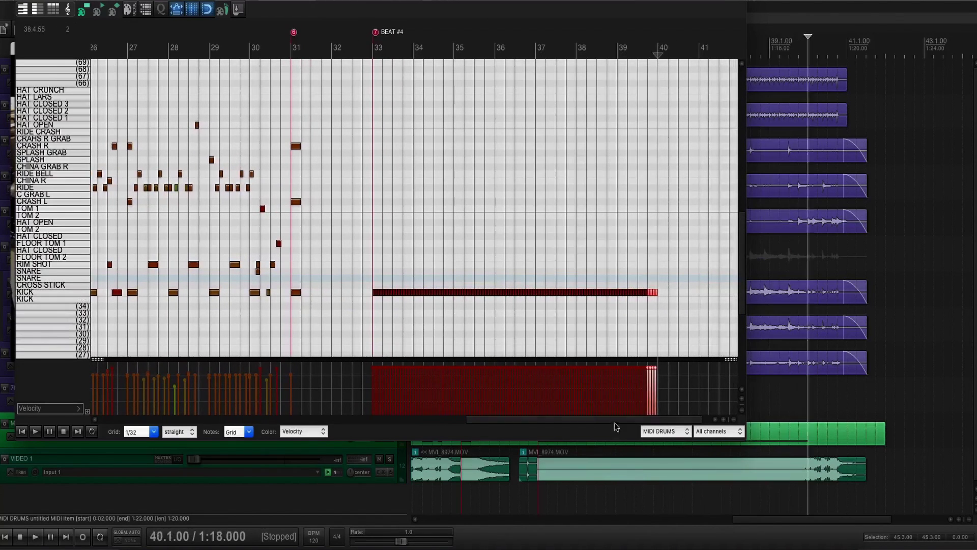
pyautogui.scroll(-3, 865, 109)
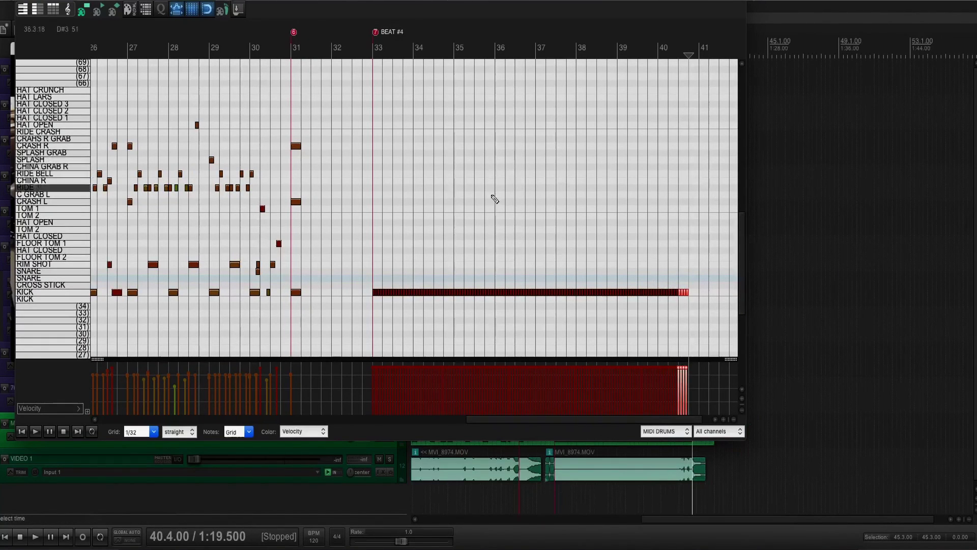
# Play the new kick run against the drum video from just before measure 33 and check where it should end.
pyautogui.click(363, 249)
pyautogui.press('space')
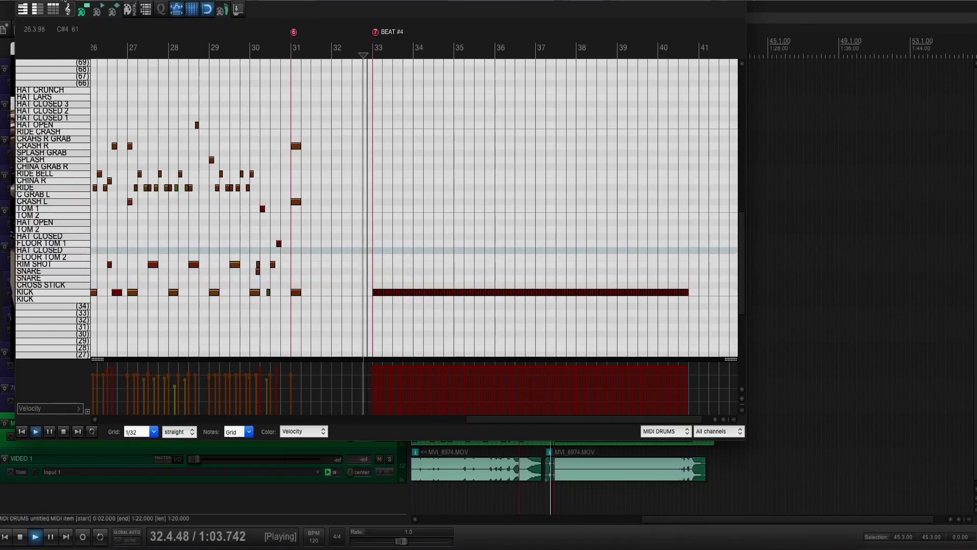
pyautogui.click(778, 461)
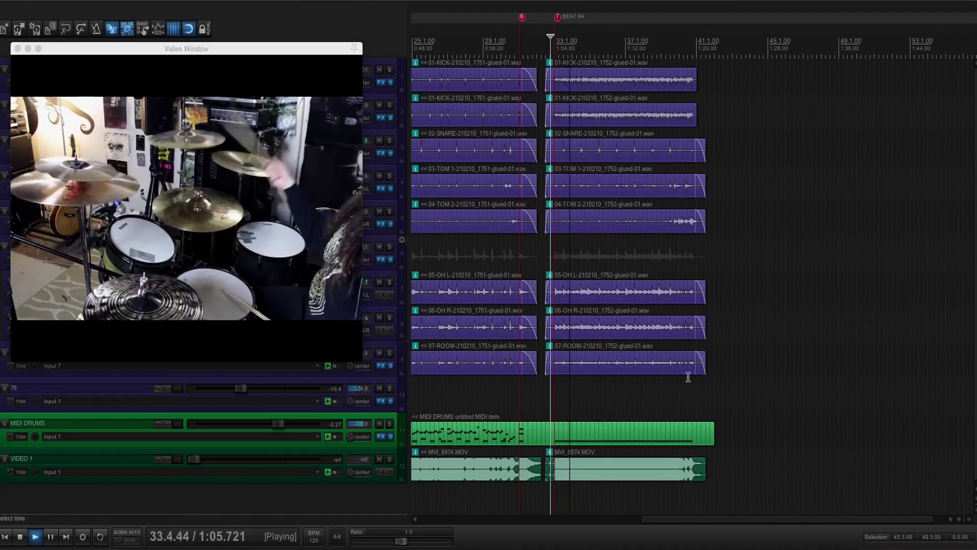
pyautogui.click(674, 357)
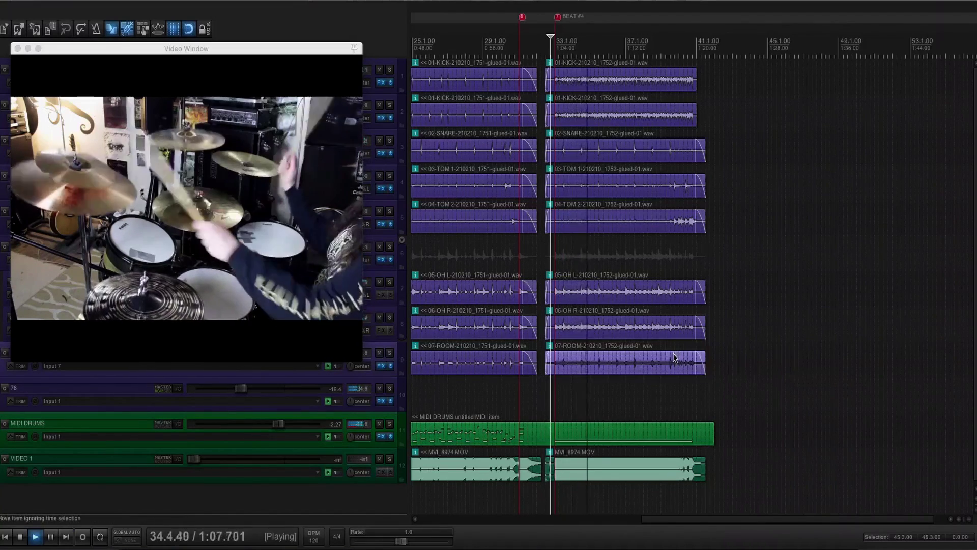
pyautogui.hscroll(-3, 701, 413)
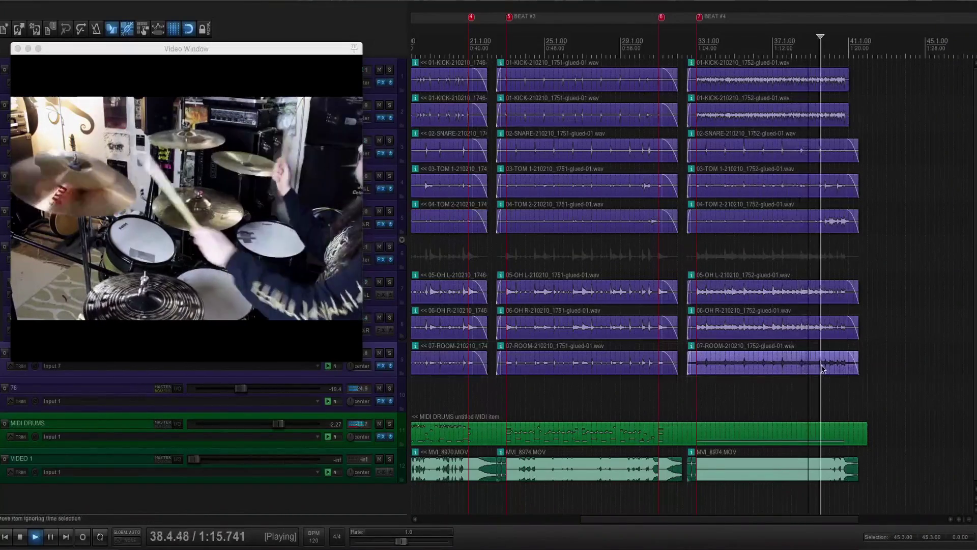
pyautogui.scroll(1, 819, 366)
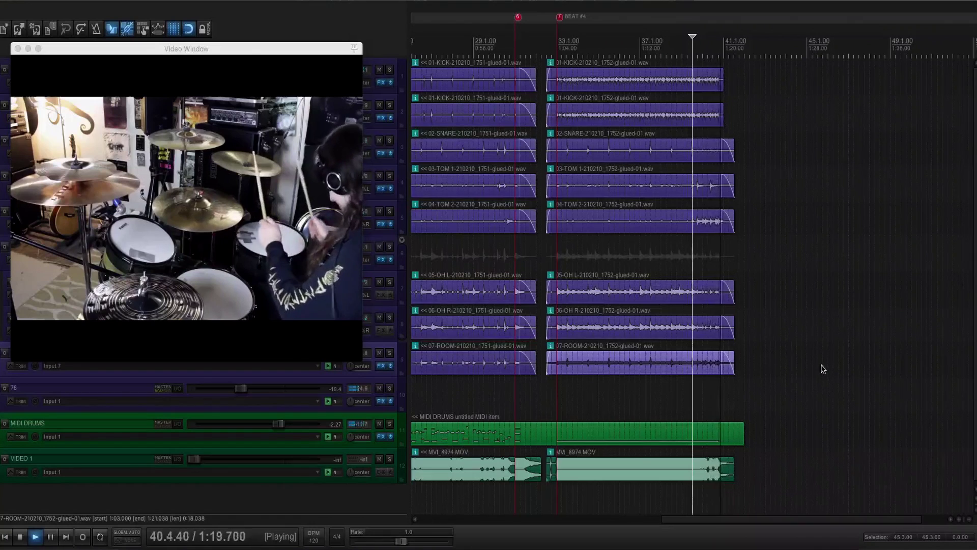
pyautogui.press('space')
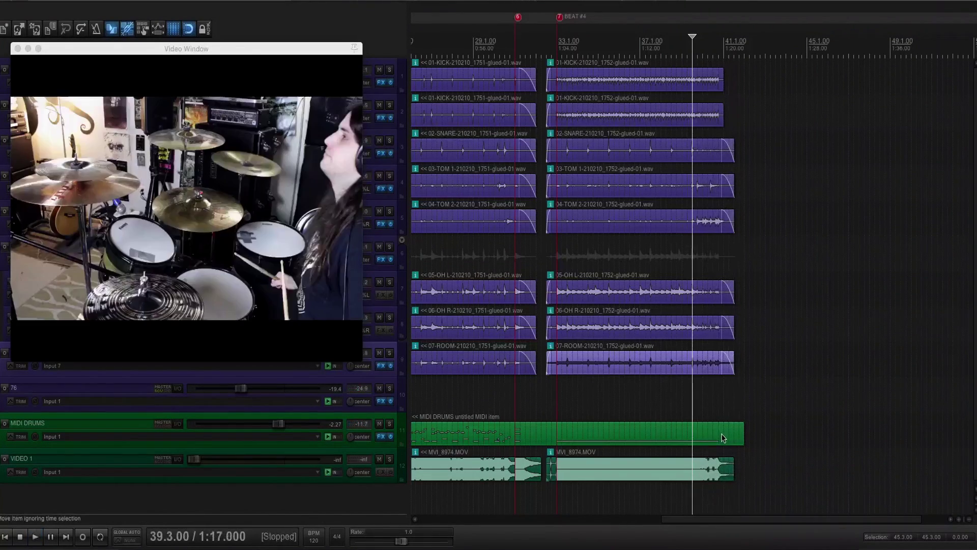
# Add a final 1/32 kick note at 40.4 in the MIDI DRUMS item and raise its velocity to match the other kicks.
pyautogui.doubleClick(723, 437)
pyautogui.scroll(5, 697, 262)
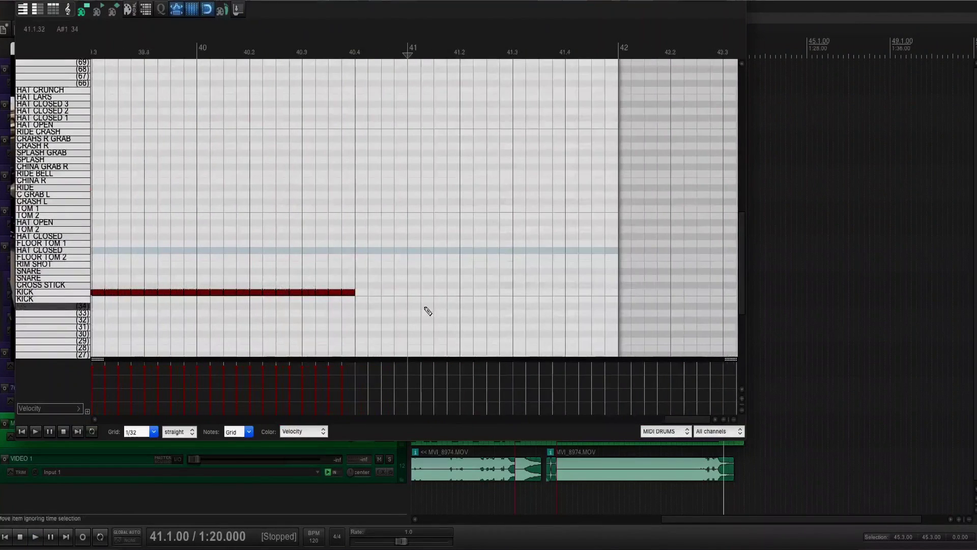
pyautogui.click(368, 293)
pyautogui.click(303, 246)
pyautogui.press('space')
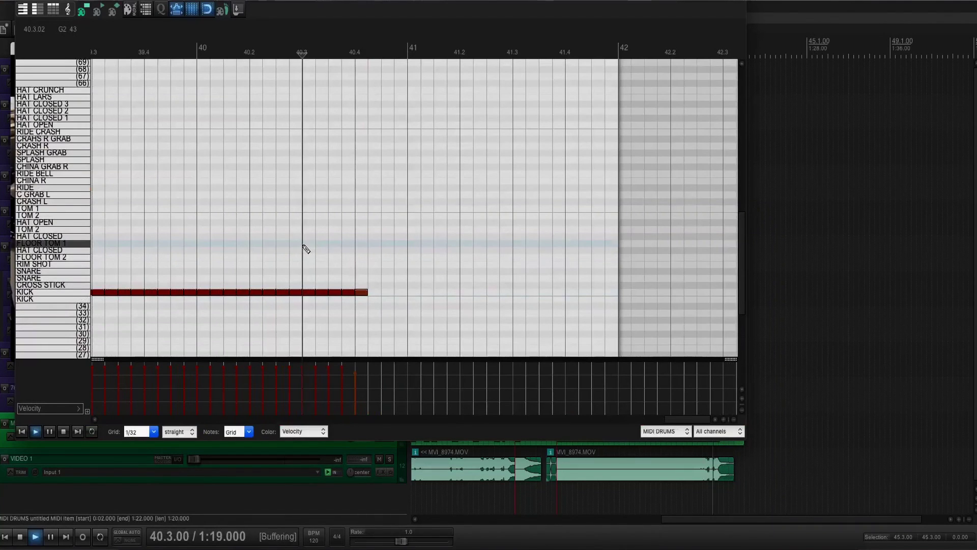
pyautogui.click(356, 375)
pyautogui.press('space')
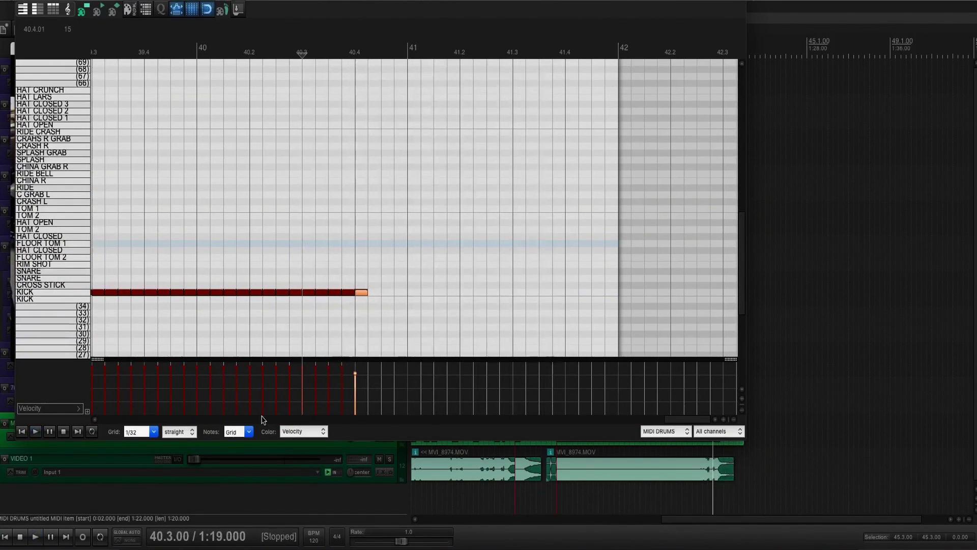
pyautogui.click(362, 372)
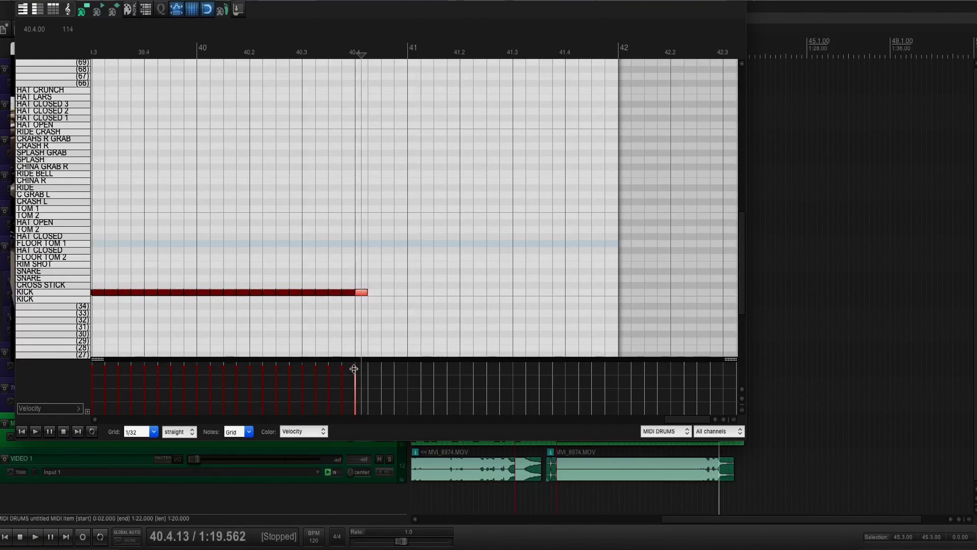
pyautogui.scroll(-6, 307, 288)
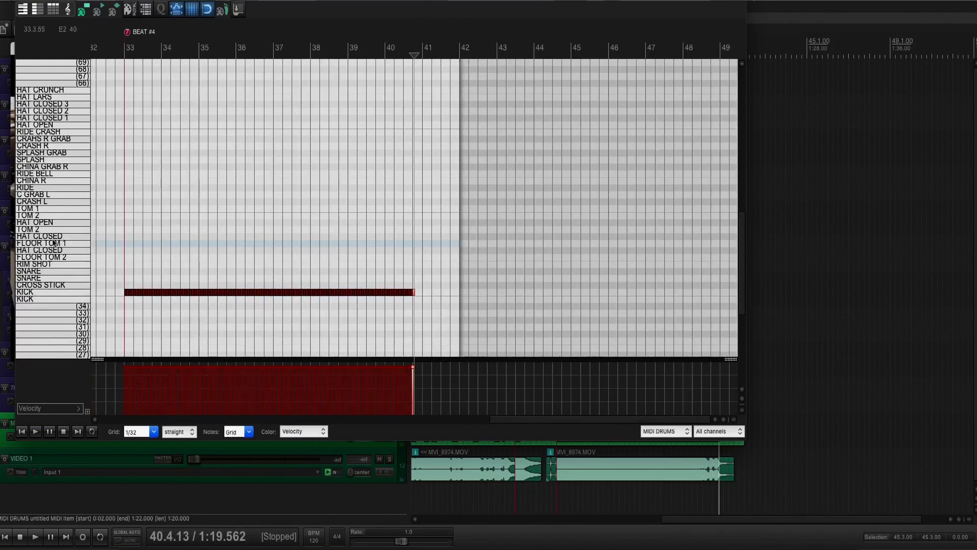
pyautogui.click(22, 7)
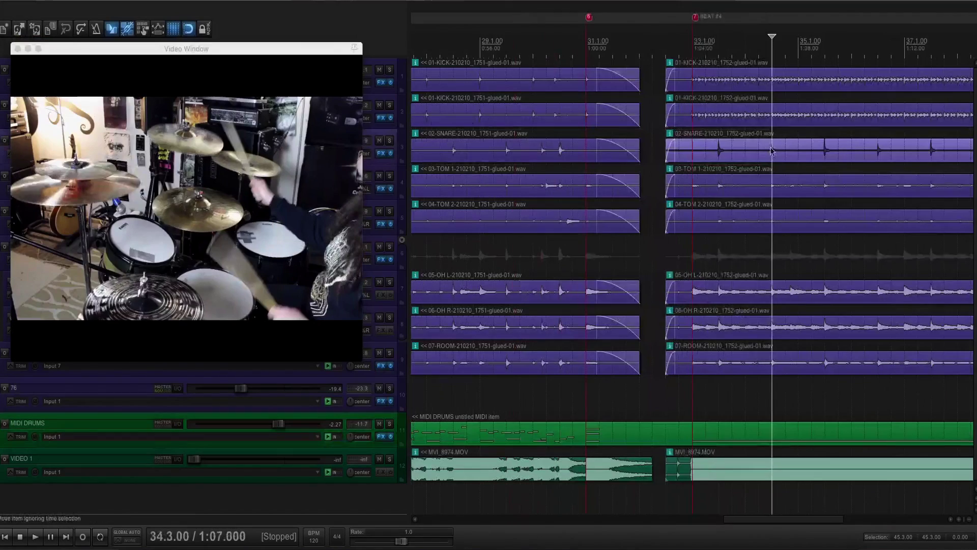
# Reopen the MIDI DRUMS item at measure 33 and place a 1/16 rim shot at 33.3 with velocity 119.
pyautogui.scroll(-1, 807, 246)
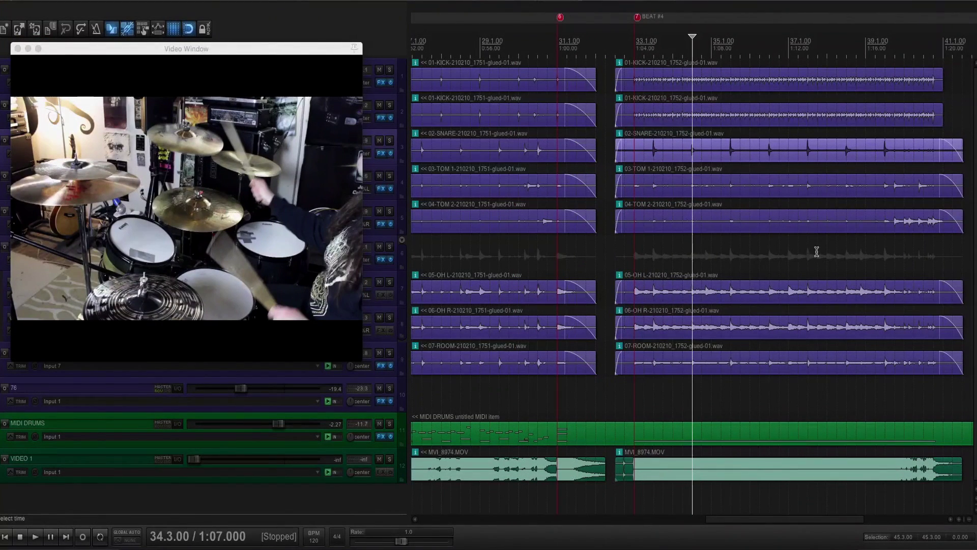
pyautogui.scroll(-1, 817, 251)
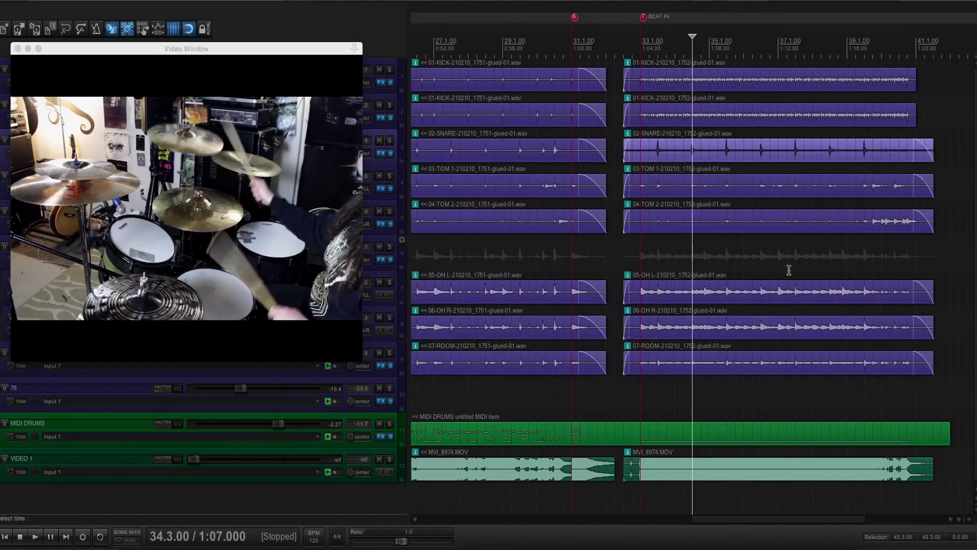
pyautogui.click(639, 436)
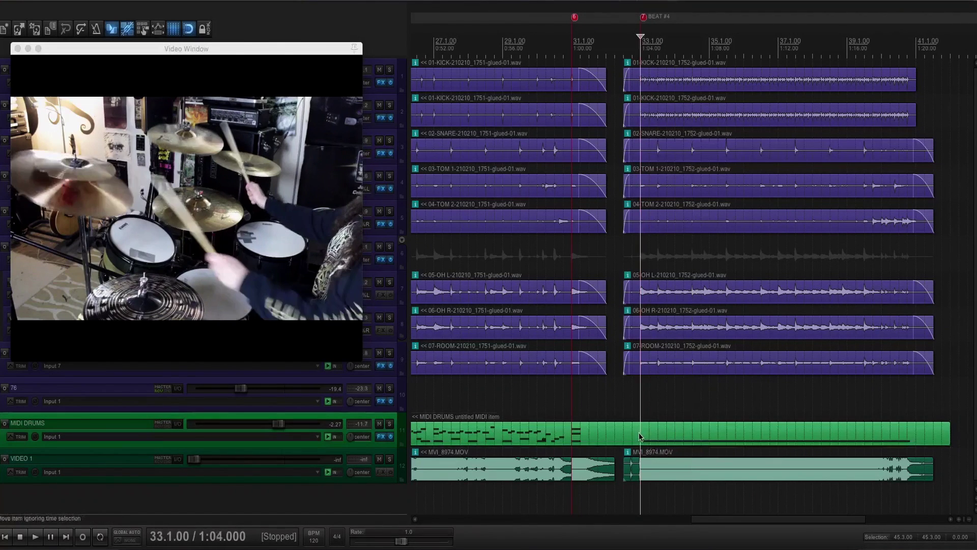
pyautogui.doubleClick(639, 431)
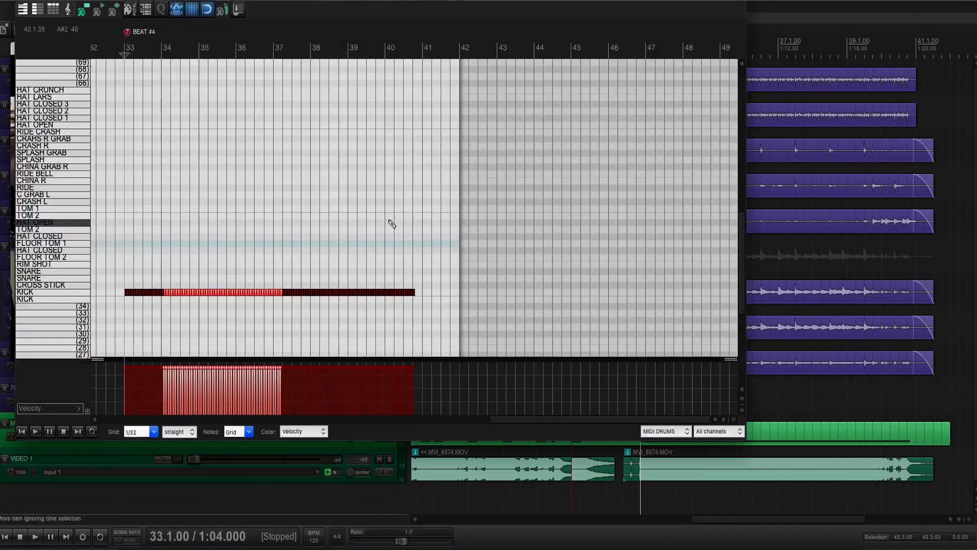
pyautogui.scroll(-3, 395, 224)
pyautogui.scroll(2, 567, 228)
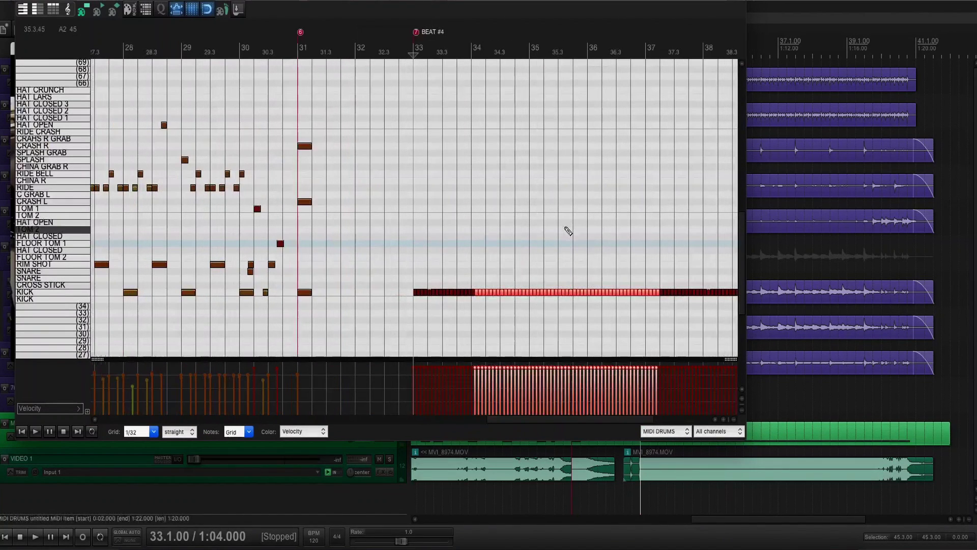
pyautogui.scroll(2, 569, 231)
pyautogui.scroll(2, 557, 247)
pyautogui.press('space')
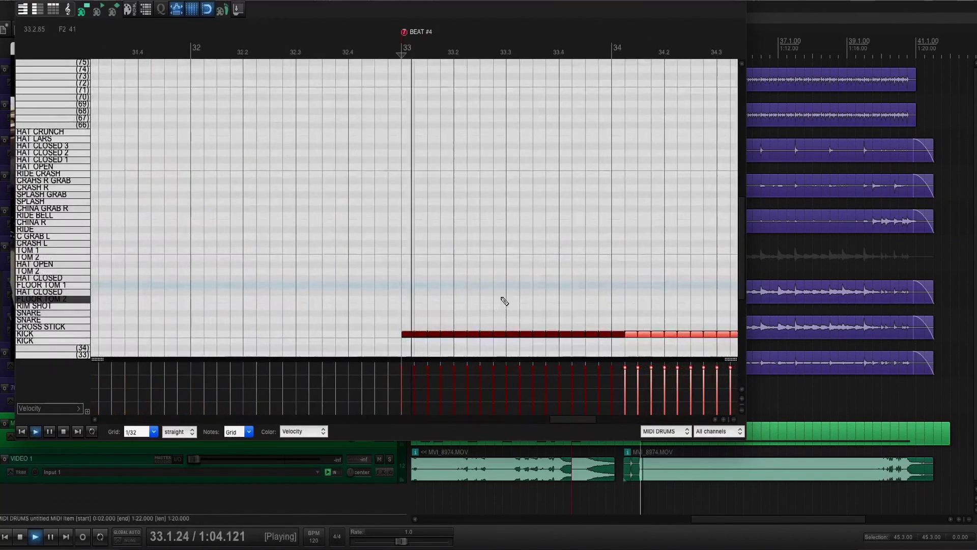
pyautogui.press('space')
pyautogui.moveTo(507, 302); pyautogui.dragTo(534, 310)
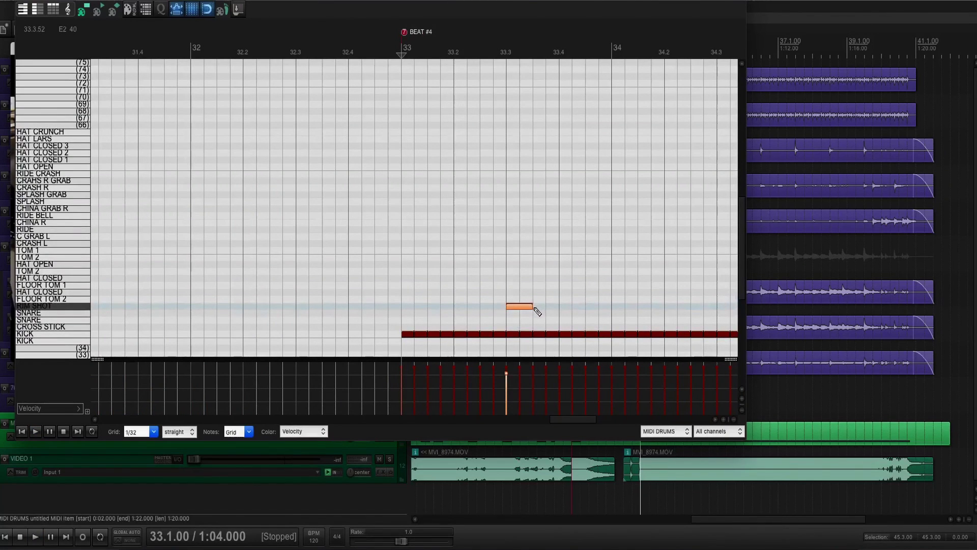
pyautogui.moveTo(505, 375); pyautogui.dragTo(509, 369)
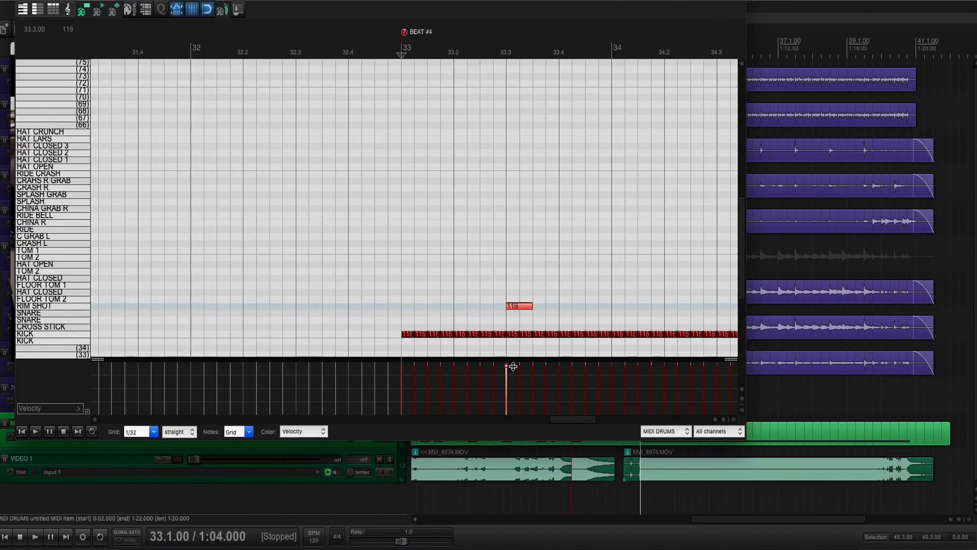
# Add matching 1/16 rim shots at 34.3 with velocity 115 and at 35.3 with raised velocity, auditioning the part between notes.
pyautogui.scroll(-2, 584, 298)
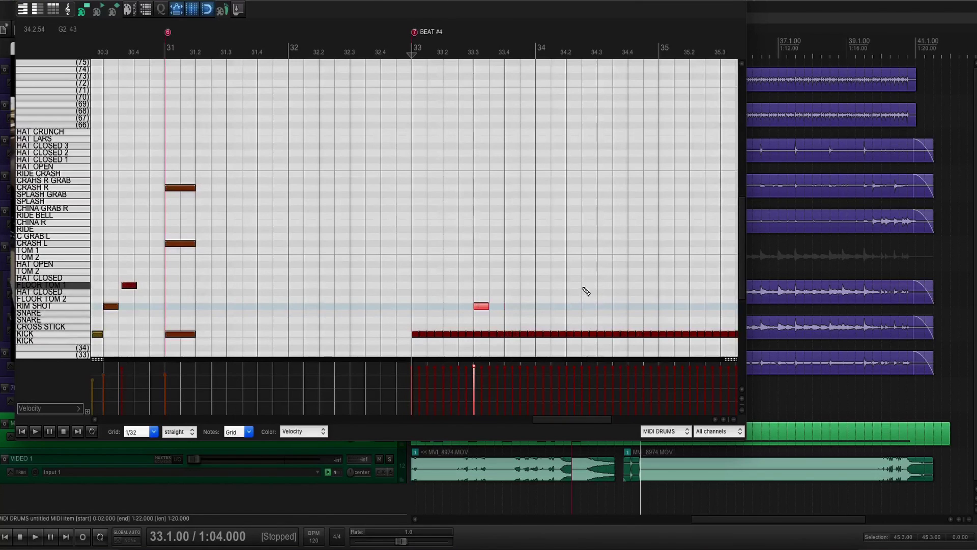
pyautogui.scroll(-2, 585, 310)
pyautogui.moveTo(585, 420); pyautogui.dragTo(622, 425)
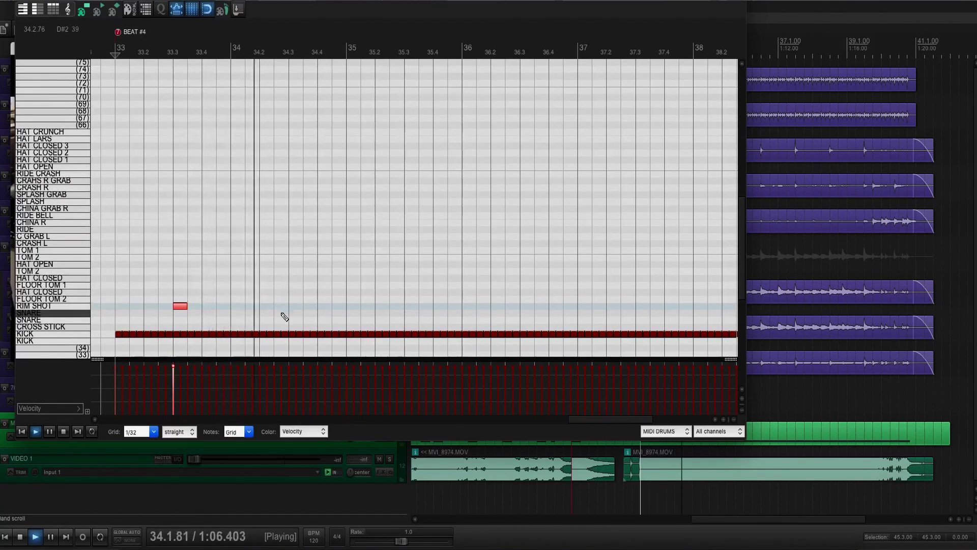
pyautogui.press('space')
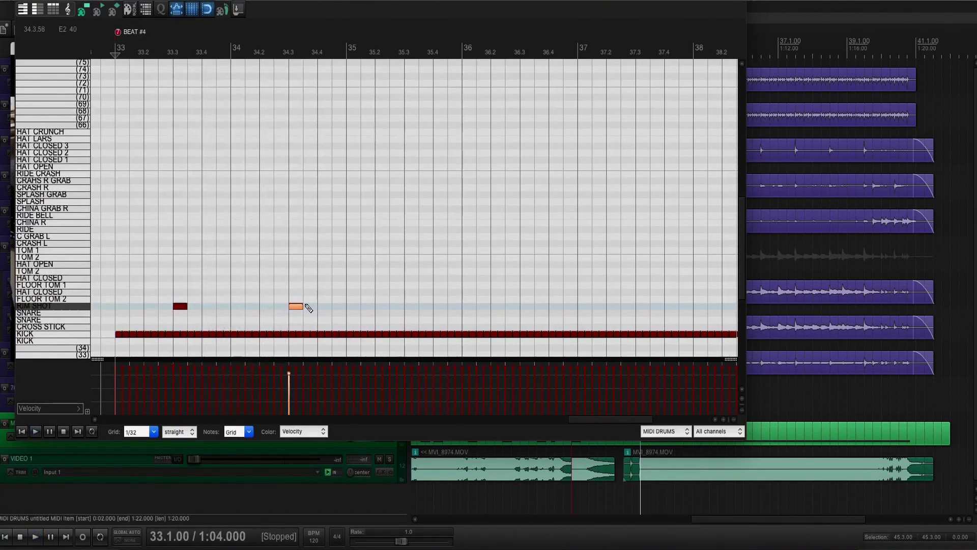
pyautogui.press('space')
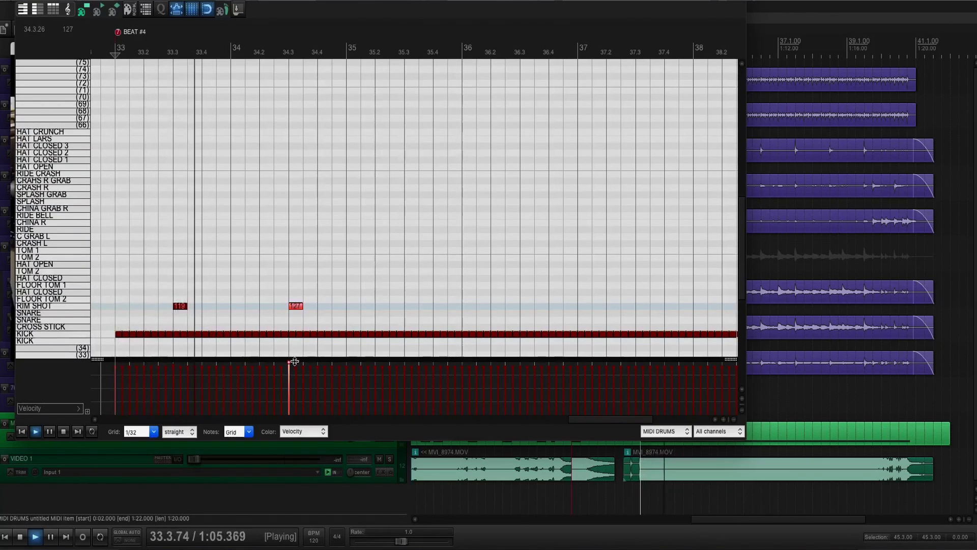
pyautogui.press('space')
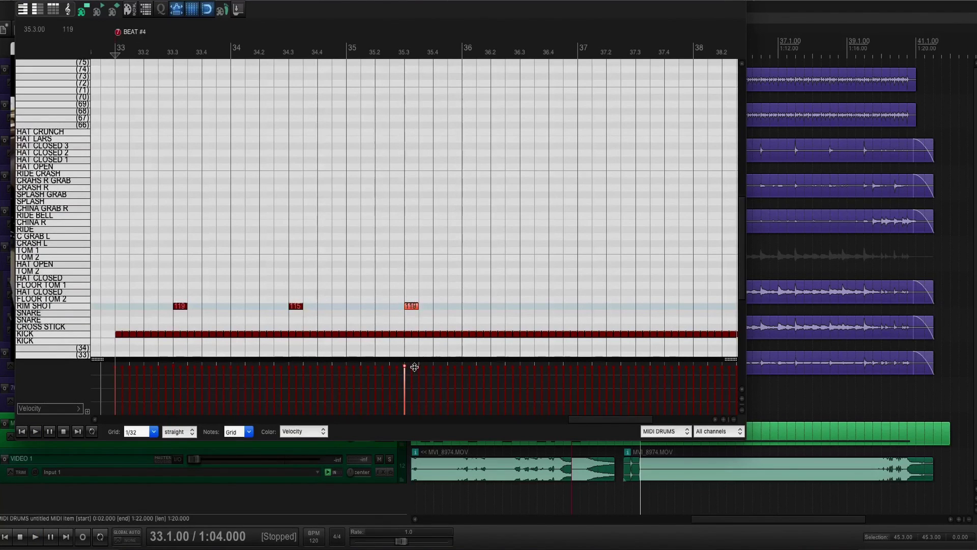
# Review the kick and rim shot pattern across the BEAT #4 section and audition the part from measure 35.
pyautogui.scroll(-2, 469, 269)
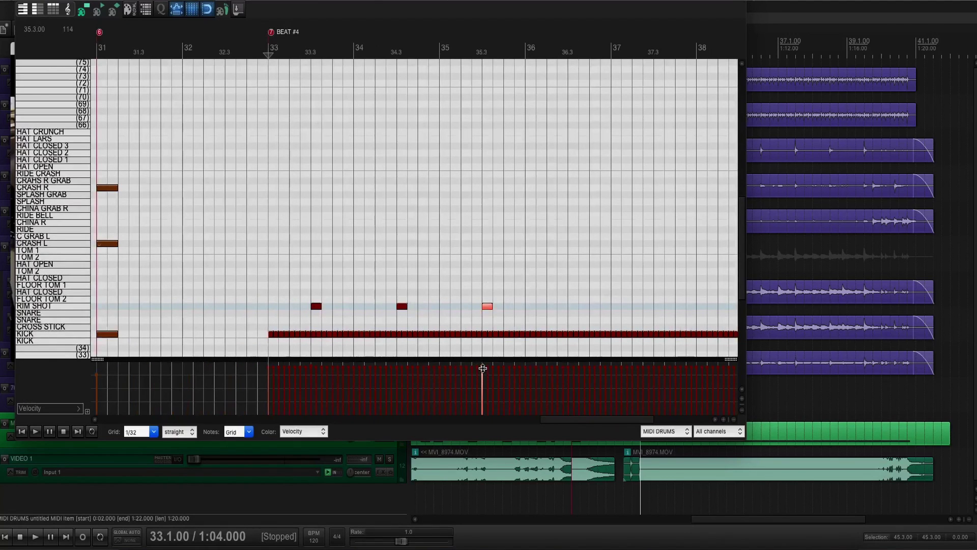
pyautogui.scroll(-4, 568, 274)
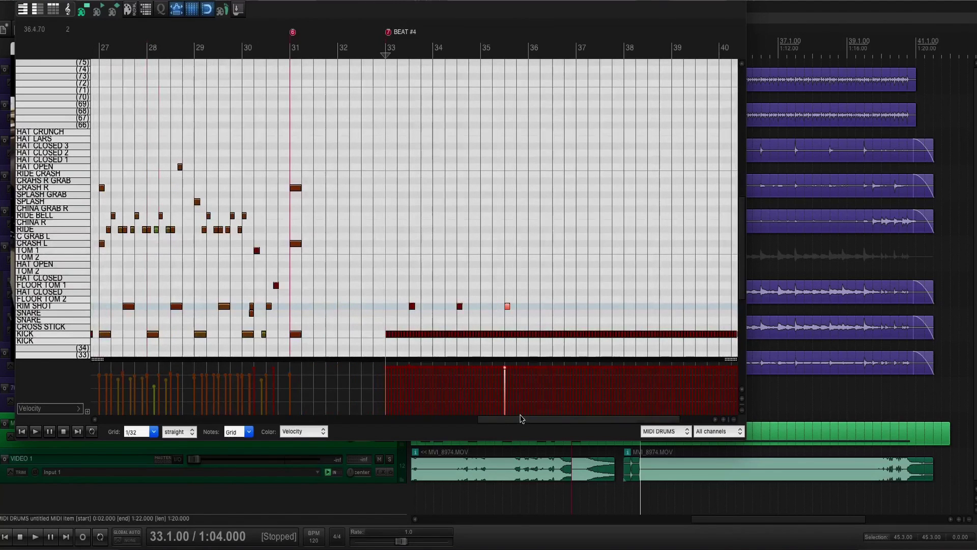
pyautogui.moveTo(520, 418); pyautogui.dragTo(558, 420)
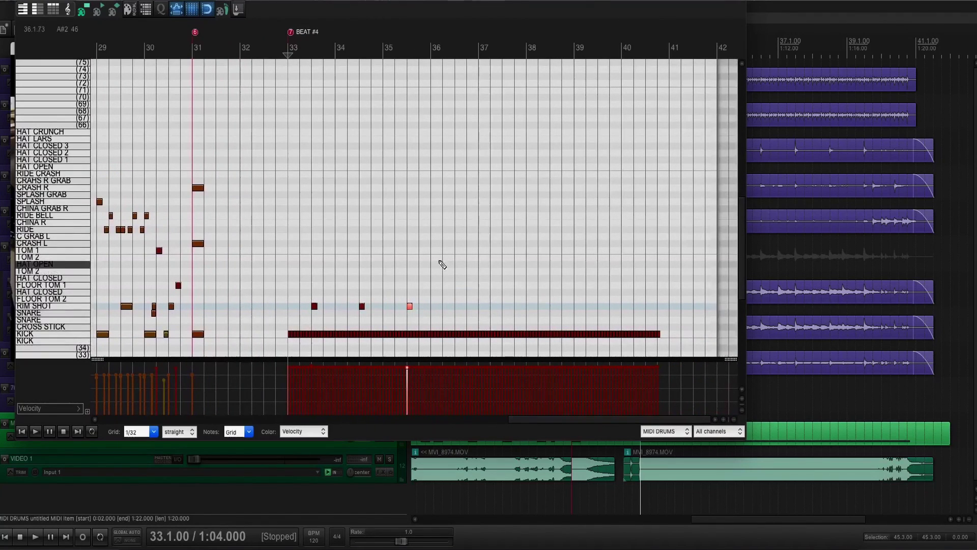
pyautogui.click(434, 289)
pyautogui.scroll(3, 432, 287)
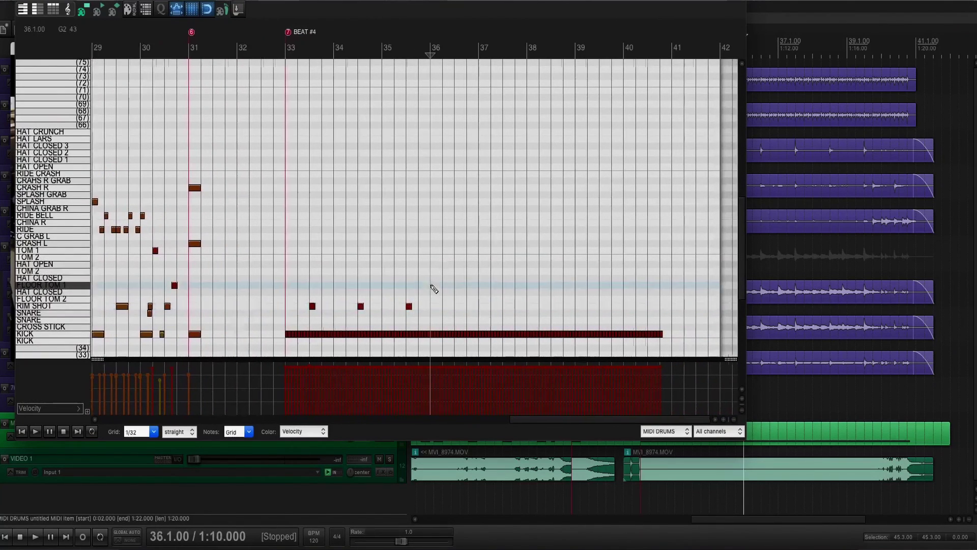
pyautogui.scroll(4, 587, 319)
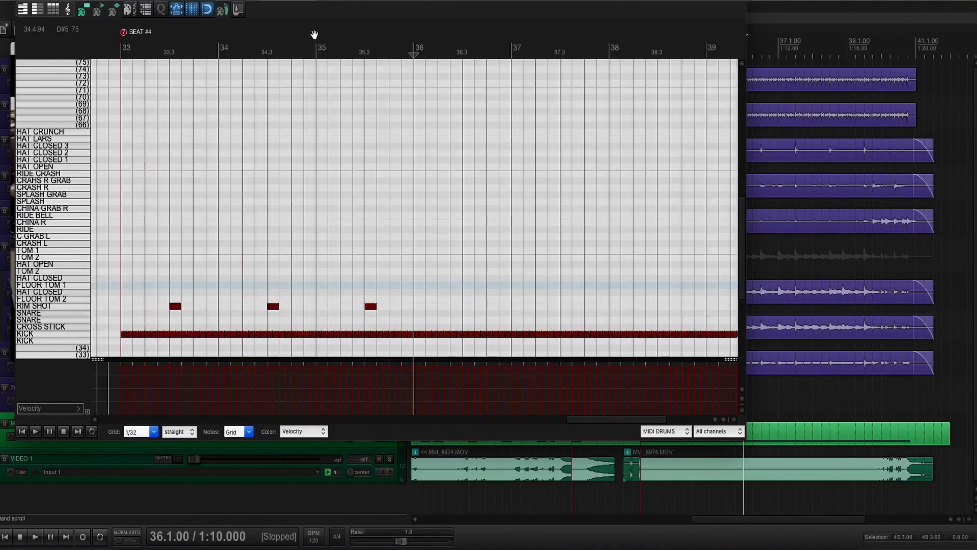
pyautogui.click(315, 34)
pyautogui.press('space')
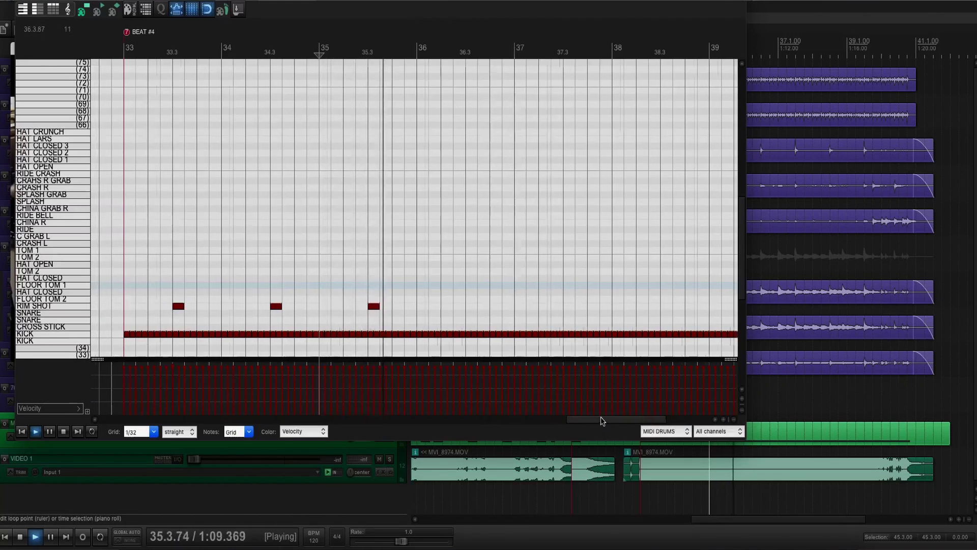
pyautogui.press('space')
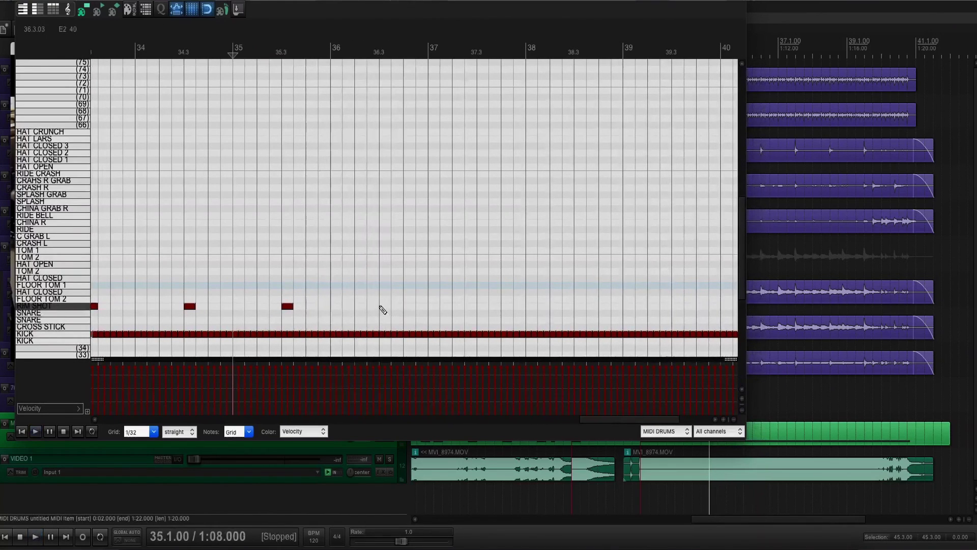
# Add 1/16 rim shots at 36.3, 37.3, 38.3 and 39.3 with raised velocities, playing the part from measure 35 to check them.
pyautogui.click(380, 307)
pyautogui.press('space')
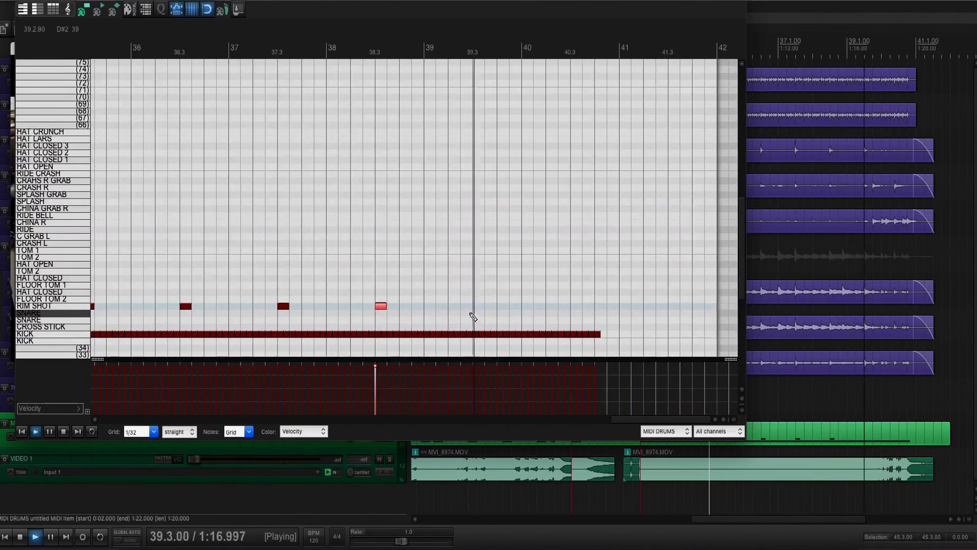
pyautogui.press('space')
pyautogui.press('space')
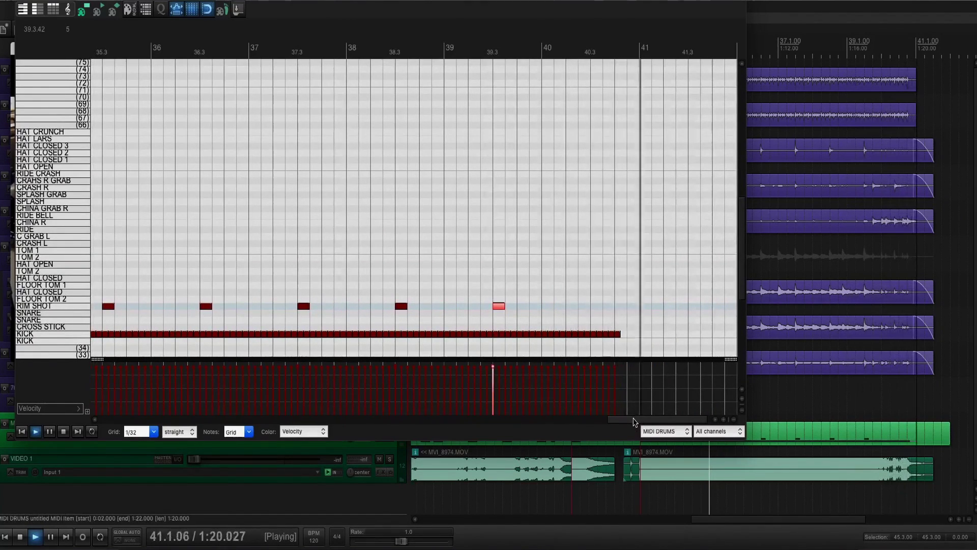
pyautogui.press('space')
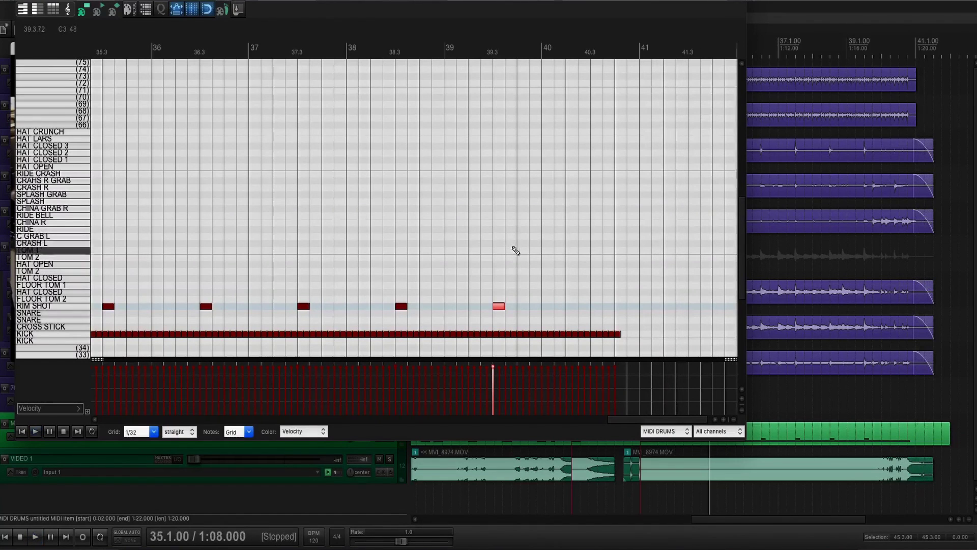
# Examine the end of the section around measures 39 and 40, replaying from 39.2 to find where the tom fill starts.
pyautogui.scroll(-5, 476, 162)
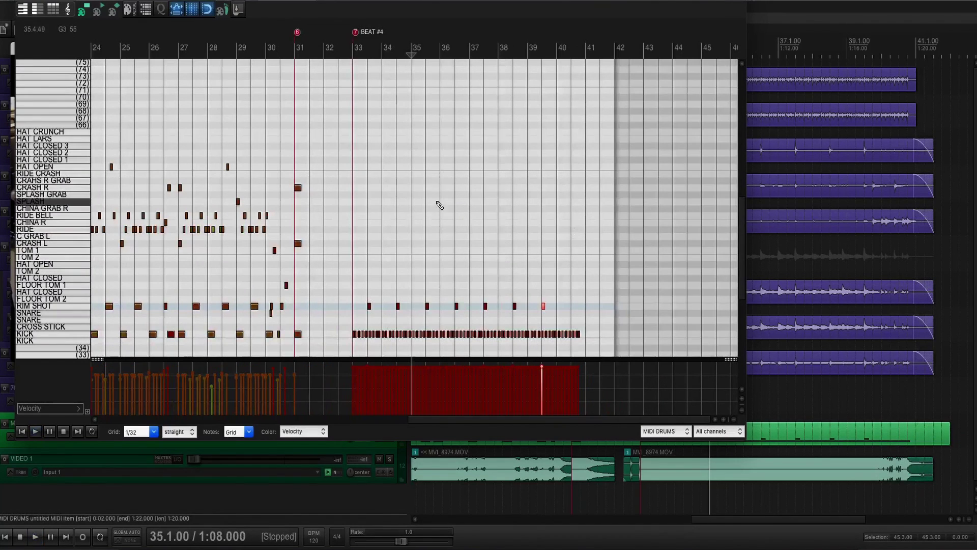
pyautogui.click(560, 265)
pyautogui.scroll(3, 561, 265)
pyautogui.scroll(4, 560, 265)
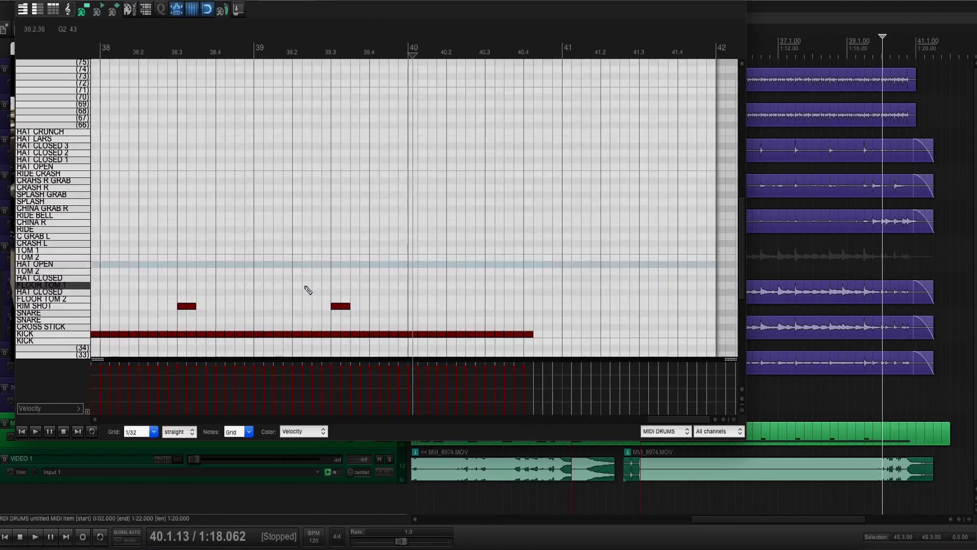
pyautogui.click(303, 264)
pyautogui.press('space')
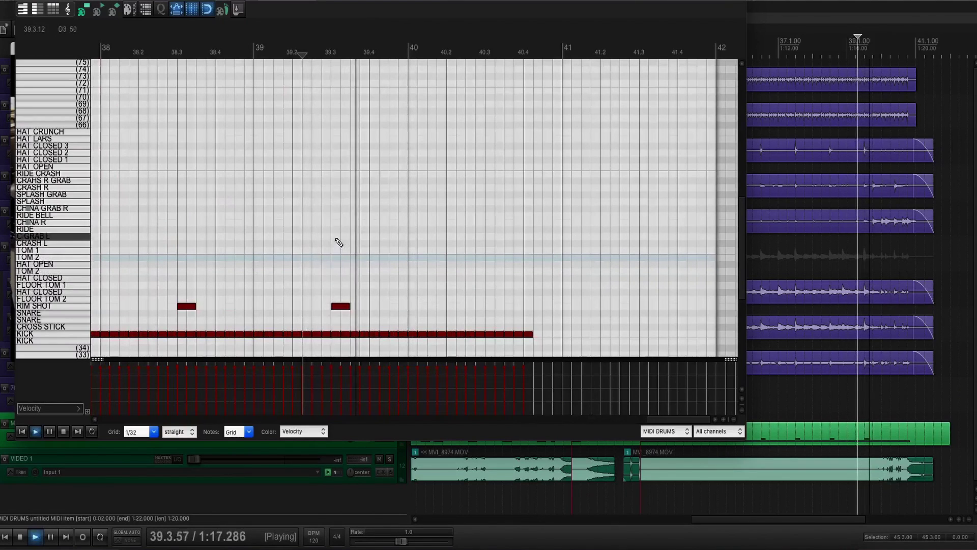
pyautogui.press('space')
pyautogui.press('space')
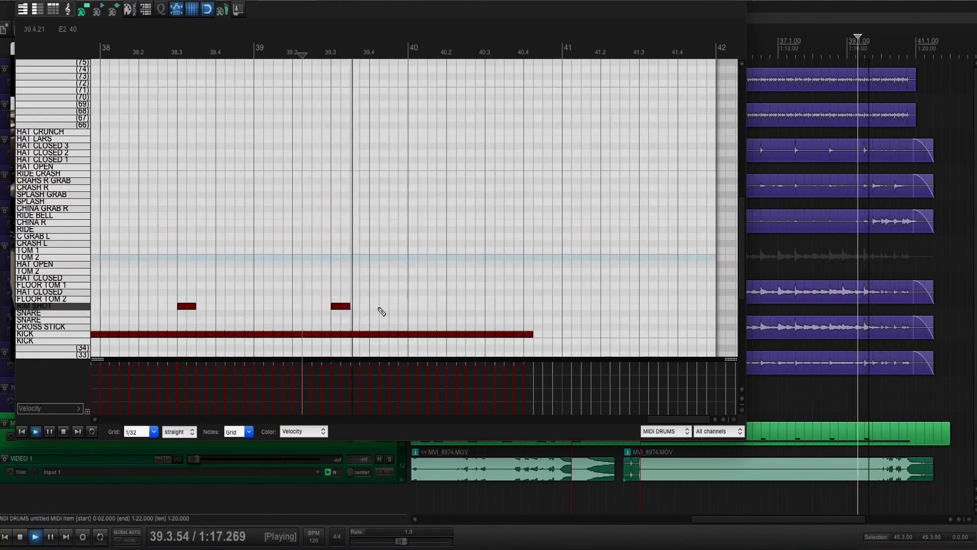
pyautogui.press('space')
# Program the fill with Tom 1 at 39.4, Floor Tom 2 at 39.4, 40.1, 40.1.50 and 40.2.50, and three 1/32 Floor Tom 2 hits through 40.4.
pyautogui.moveTo(373, 301); pyautogui.dragTo(385, 301)
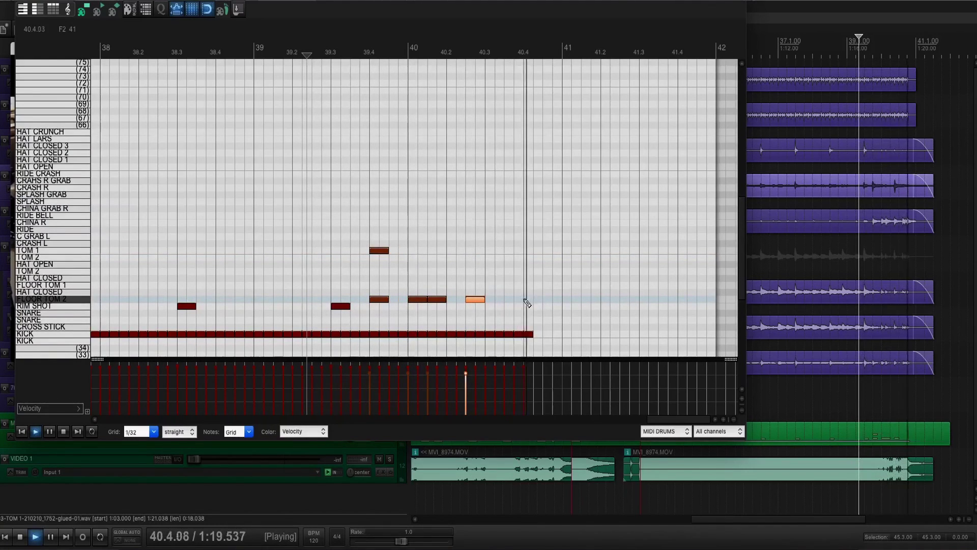
pyautogui.press('space')
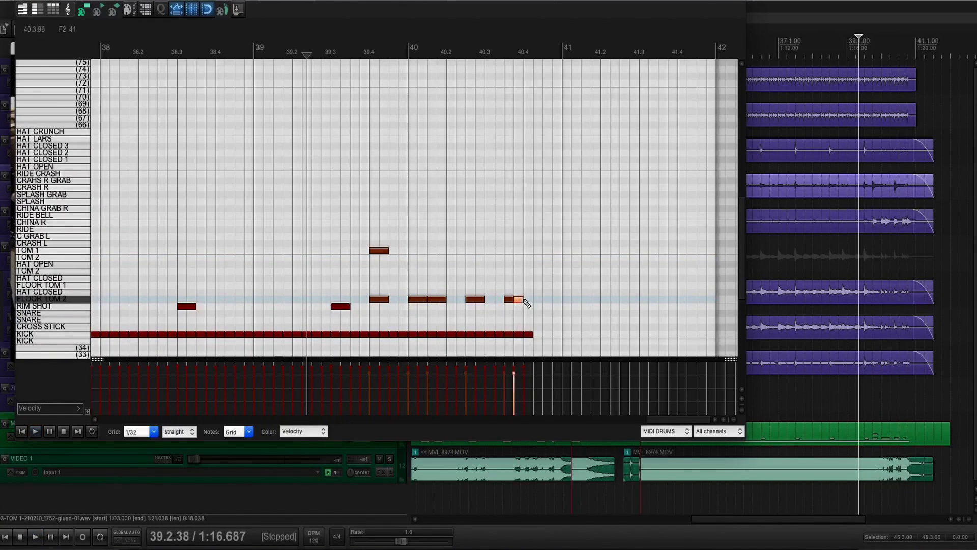
pyautogui.click(508, 300)
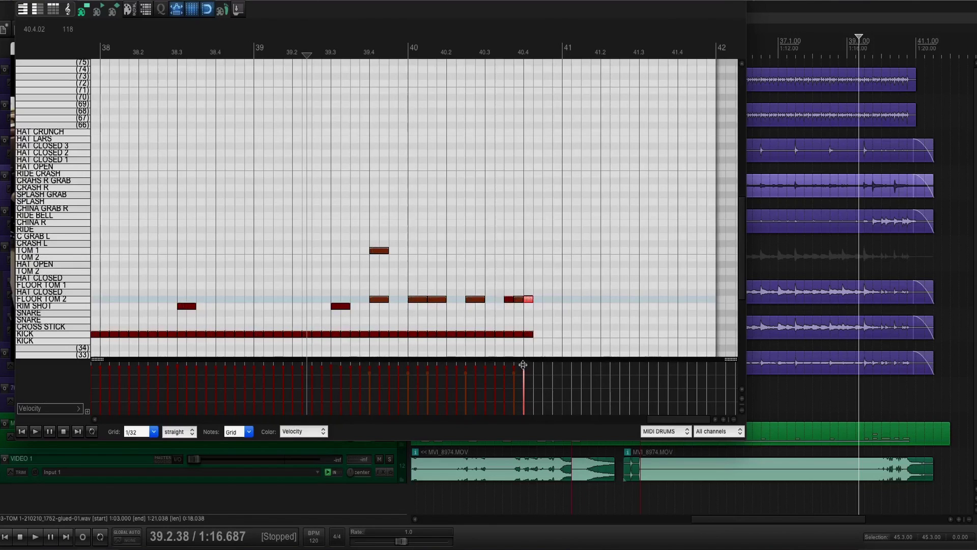
# Play the fill against the drum video, reopen the MIDI DRUMS item at 39.4 and add a 1/16 Tom 1 note at 40.2.50.
pyautogui.click(293, 260)
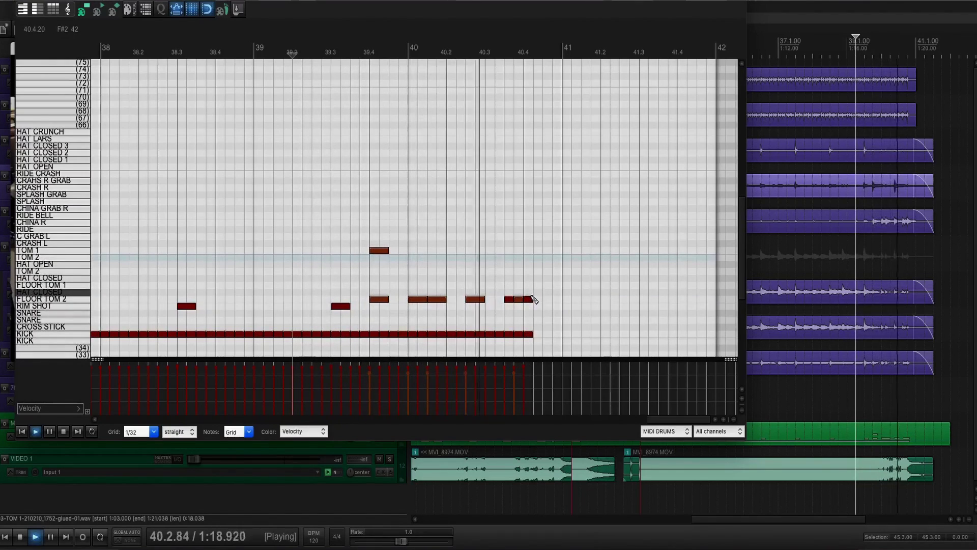
pyautogui.press('space')
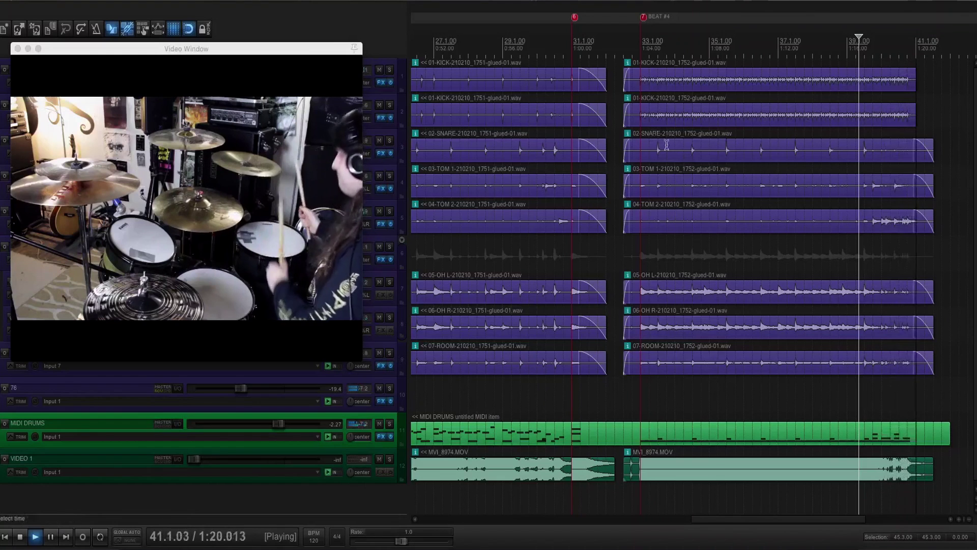
pyautogui.press('space')
pyautogui.doubleClick(869, 442)
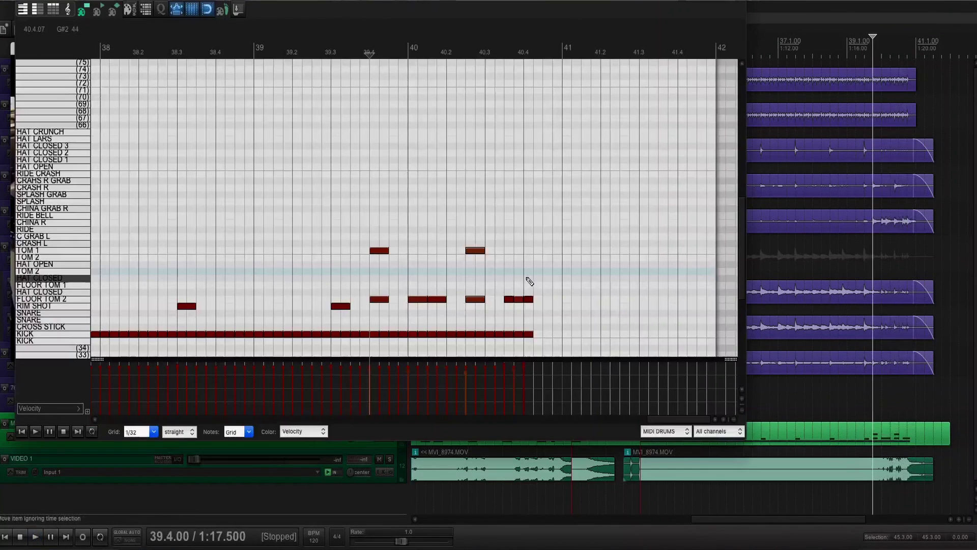
pyautogui.press('space')
pyautogui.press('space')
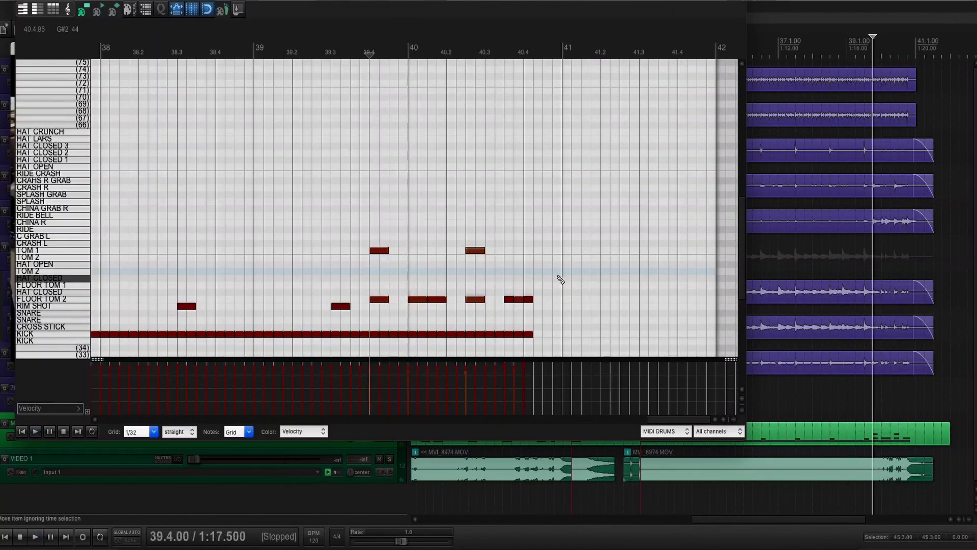
# Turn the Floor Tom 2 hit at 40.1 into a flam by adding a very short, softer grace note just before it.
pyautogui.click(417, 299)
pyautogui.scroll(2, 427, 304)
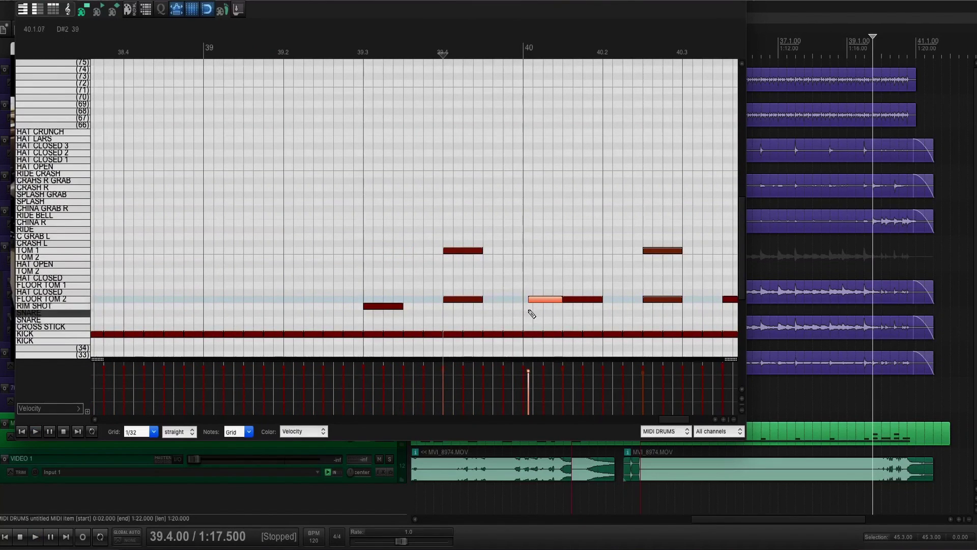
pyautogui.scroll(2, 539, 307)
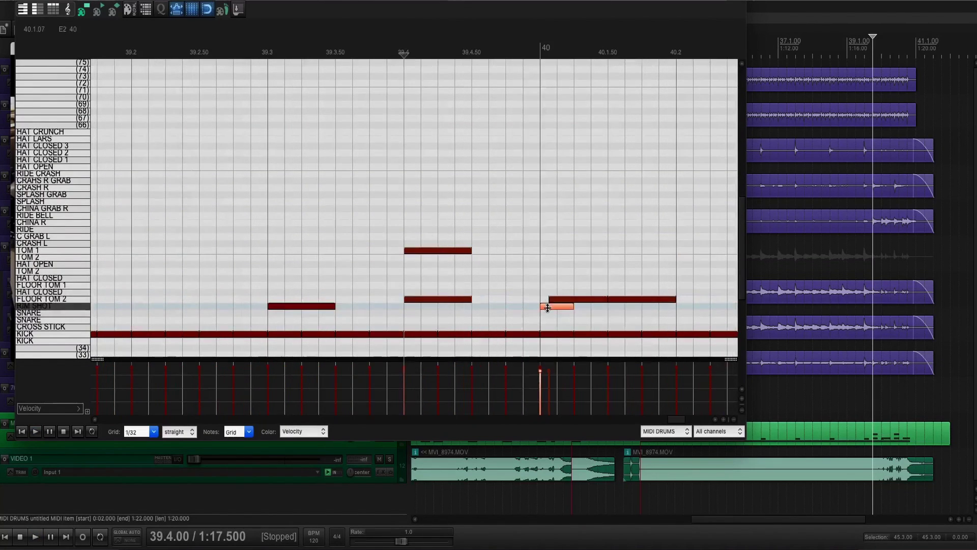
pyautogui.moveTo(542, 305); pyautogui.dragTo(542, 301)
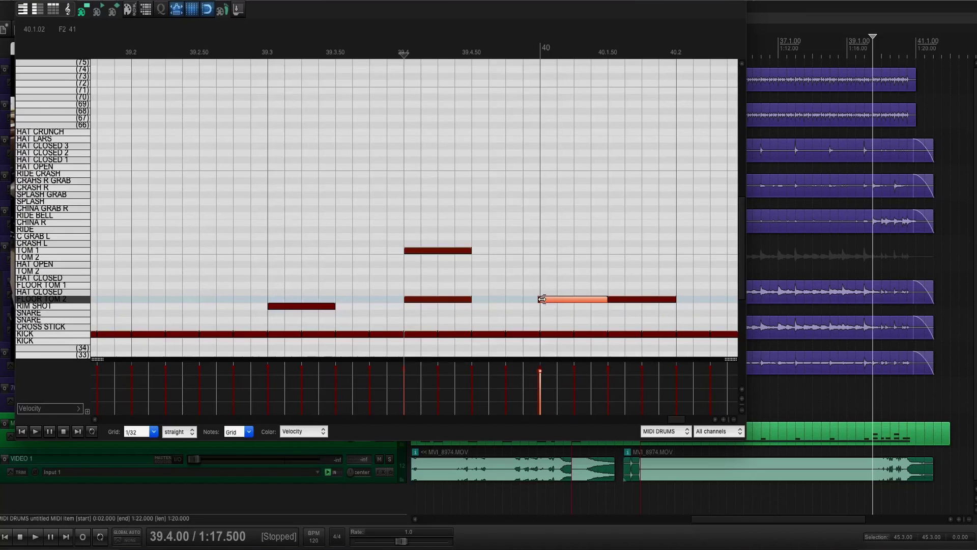
pyautogui.moveTo(542, 299)
pyautogui.mouseDown()
pyautogui.moveTo(574, 300)
pyautogui.moveTo(542, 303)
pyautogui.mouseUp()
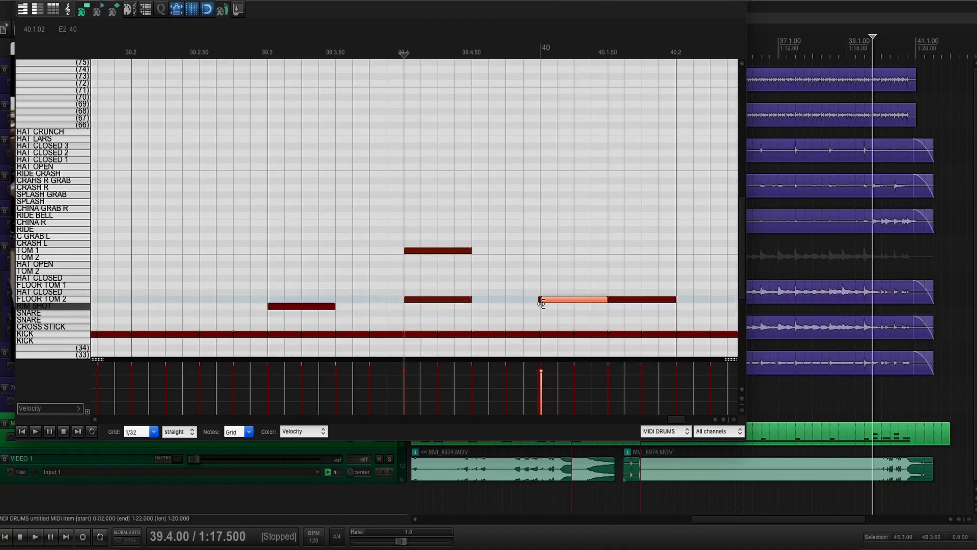
pyautogui.click(539, 300)
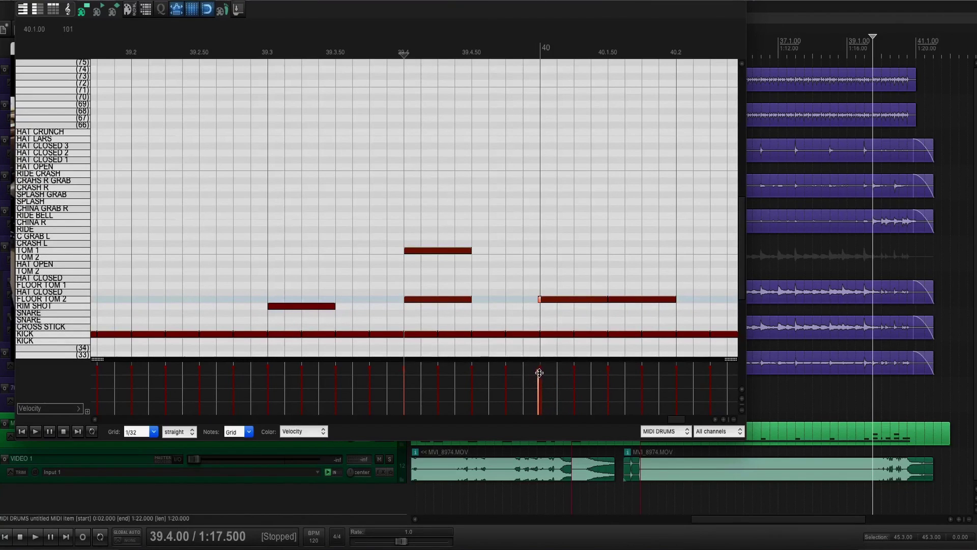
# Play back the tom fill from just before 39.4 through measure 40 to check the flam.
pyautogui.click(386, 285)
pyautogui.press('space')
pyautogui.scroll(-6, 523, 273)
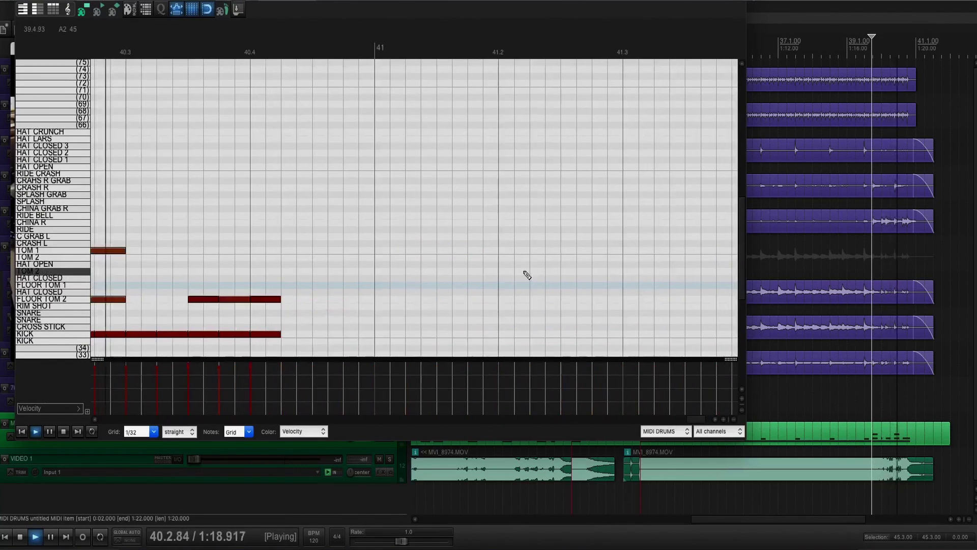
pyautogui.scroll(-2, 395, 191)
pyautogui.press('space')
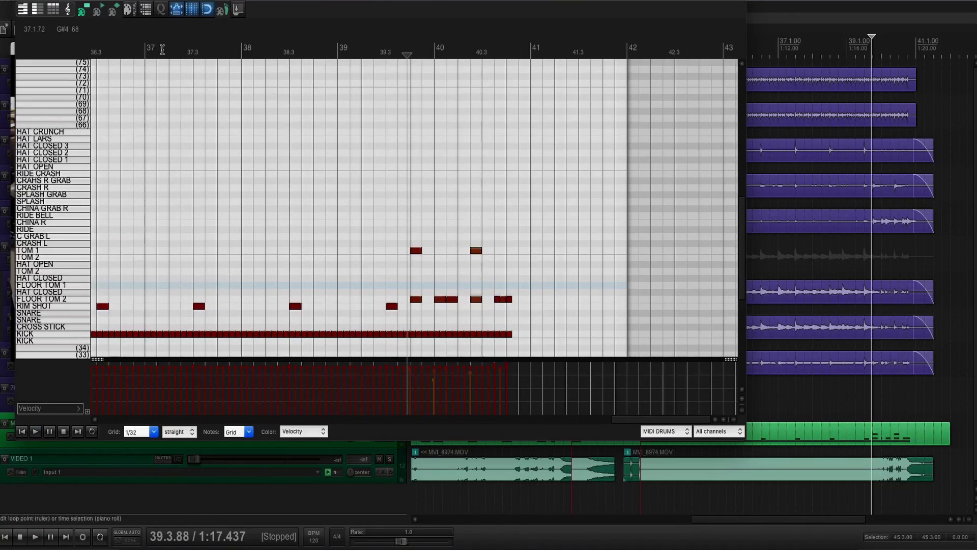
# Add quarter-note Crash L and Crash R hits together at the start of measure 33.
pyautogui.scroll(-6, 255, 204)
pyautogui.click(271, 243)
pyautogui.scroll(4, 402, 245)
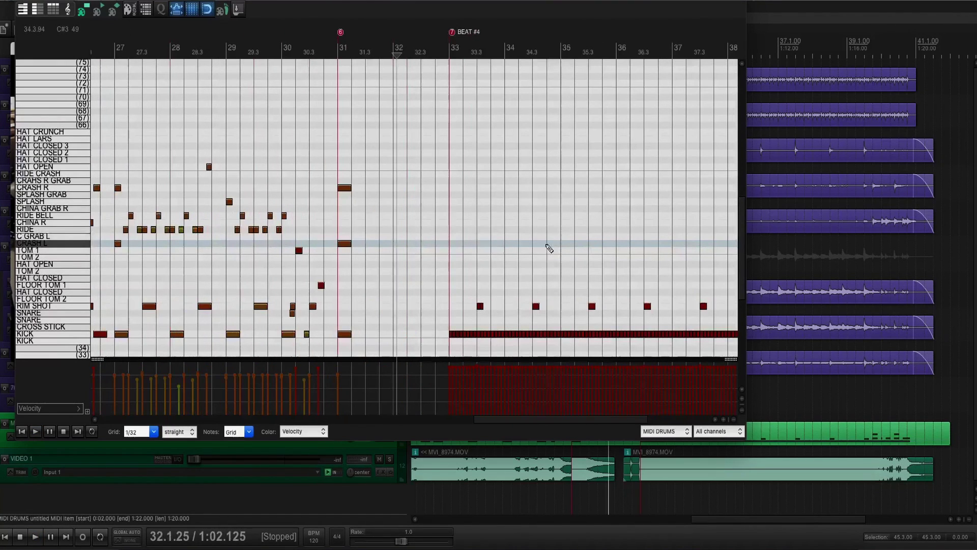
pyautogui.click(453, 249)
pyautogui.scroll(3, 453, 249)
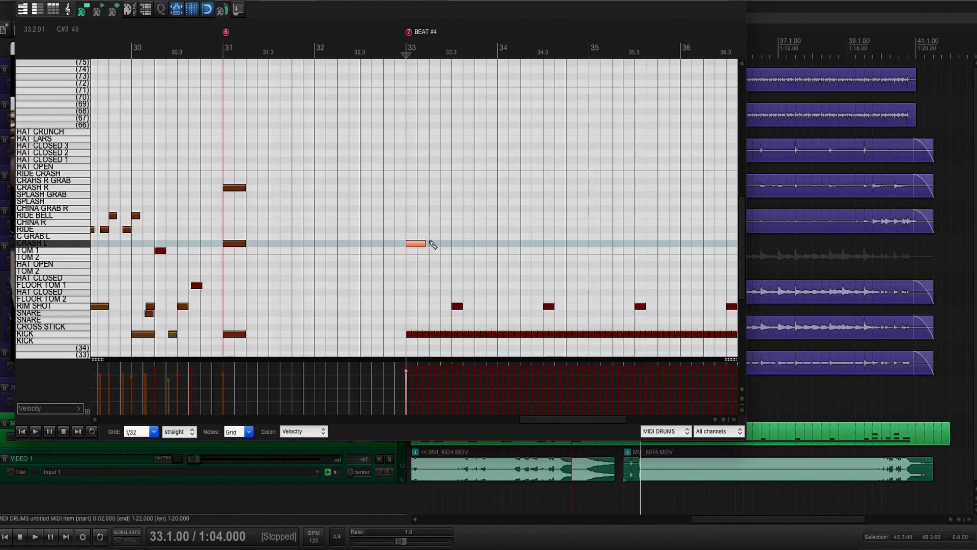
pyautogui.click(408, 188)
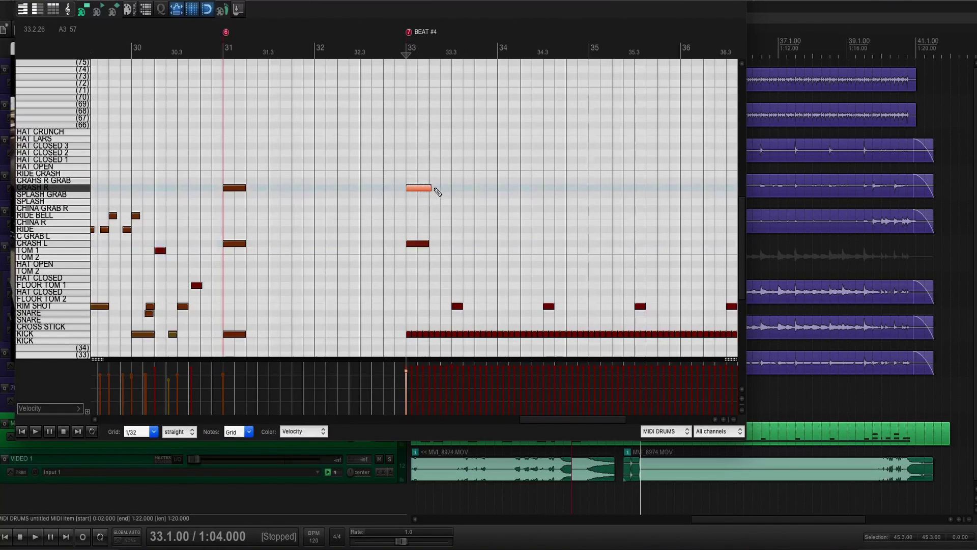
# Play the drum video from 33.1 to watch the opening cymbal hits of BEAT #4.
pyautogui.click(20, 2)
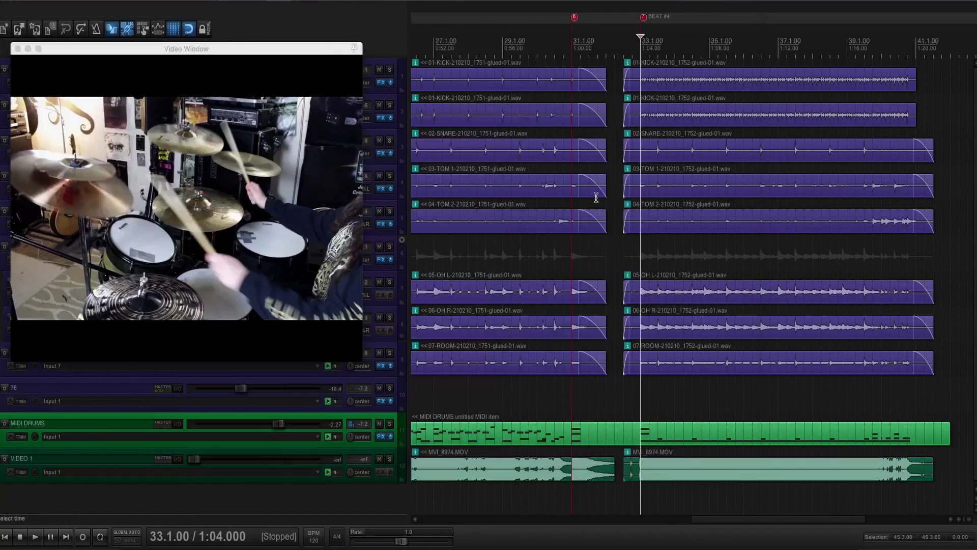
pyautogui.press('space')
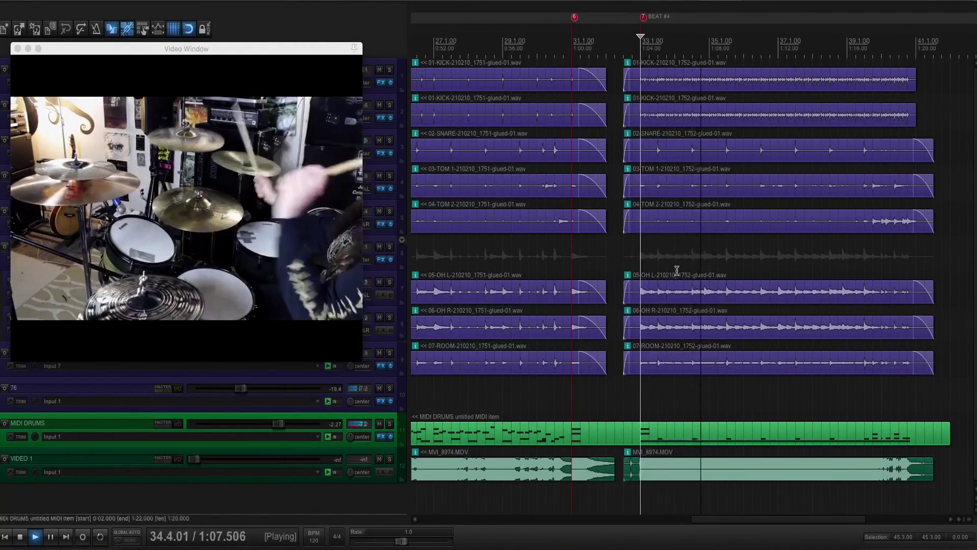
pyautogui.press('space')
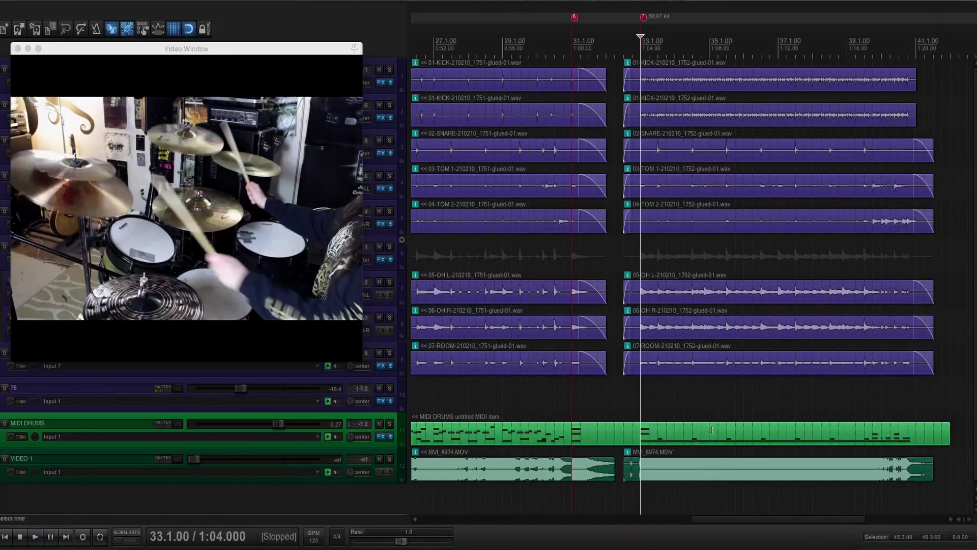
# Reopen the MIDI DRUMS item and add an eighth-note Hat Open at 34.3.50 and an eighth-note Splash at 34.4.50, checking against playback.
pyautogui.doubleClick(679, 431)
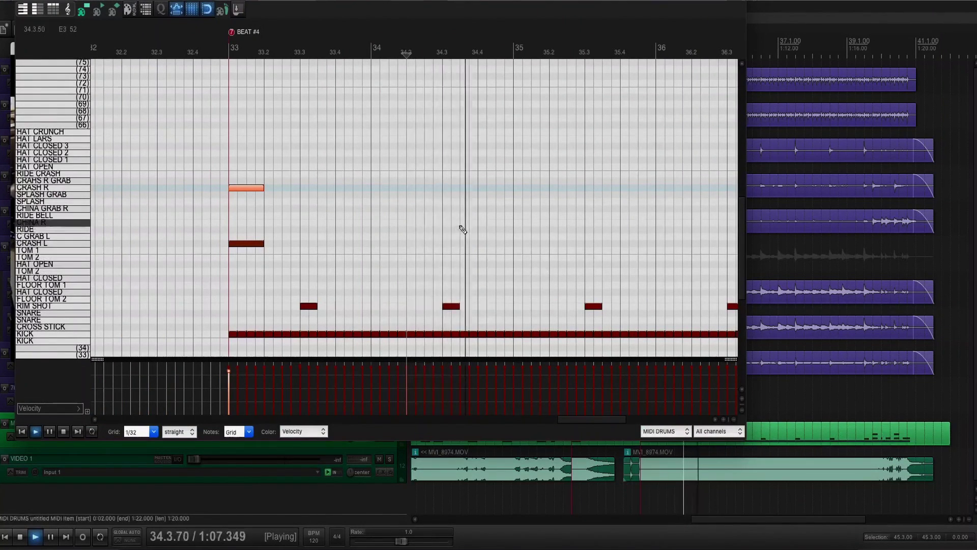
pyautogui.press('space')
pyautogui.click(462, 167)
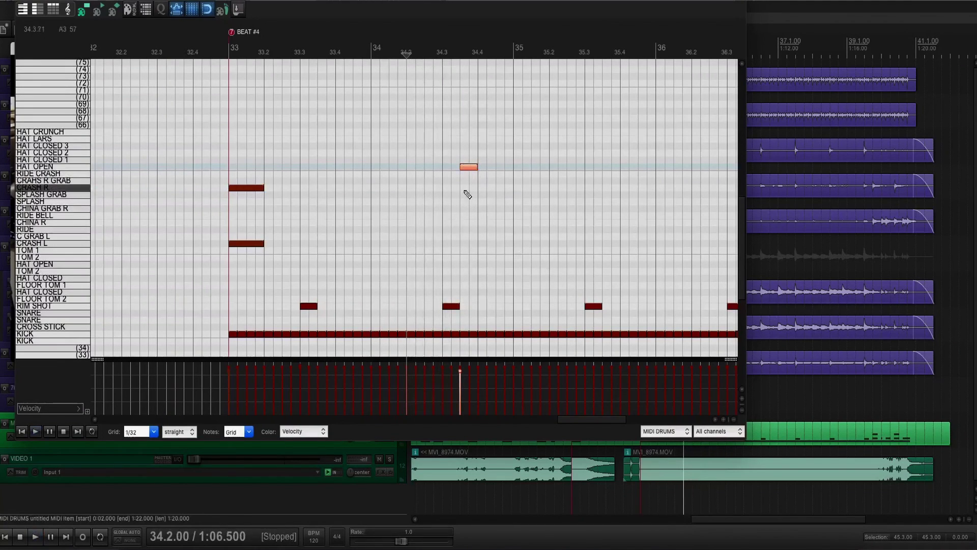
pyautogui.press('space')
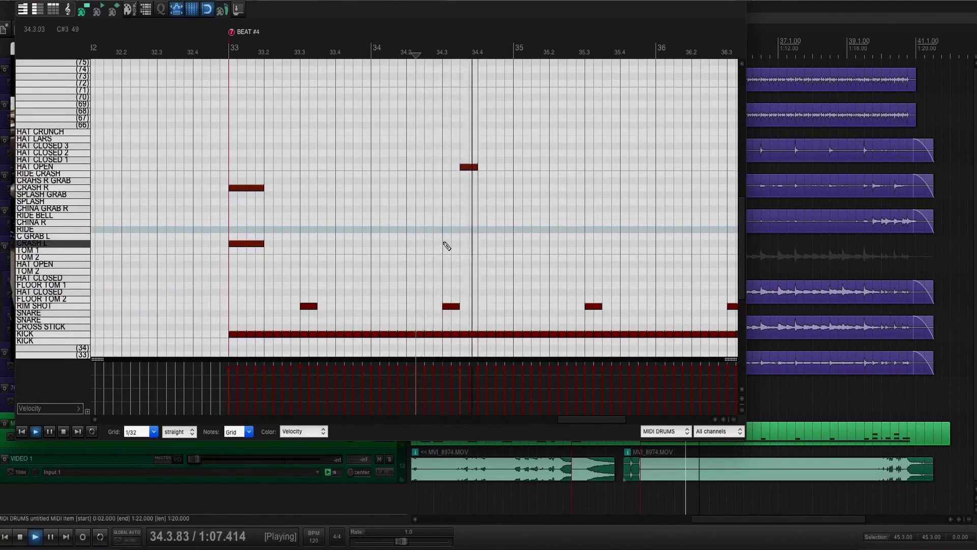
pyautogui.press('space')
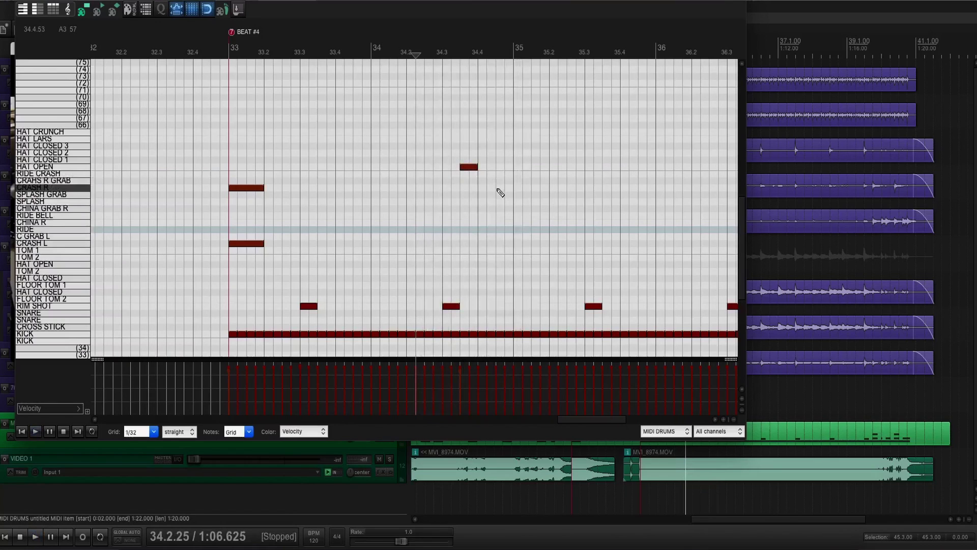
pyautogui.click(498, 201)
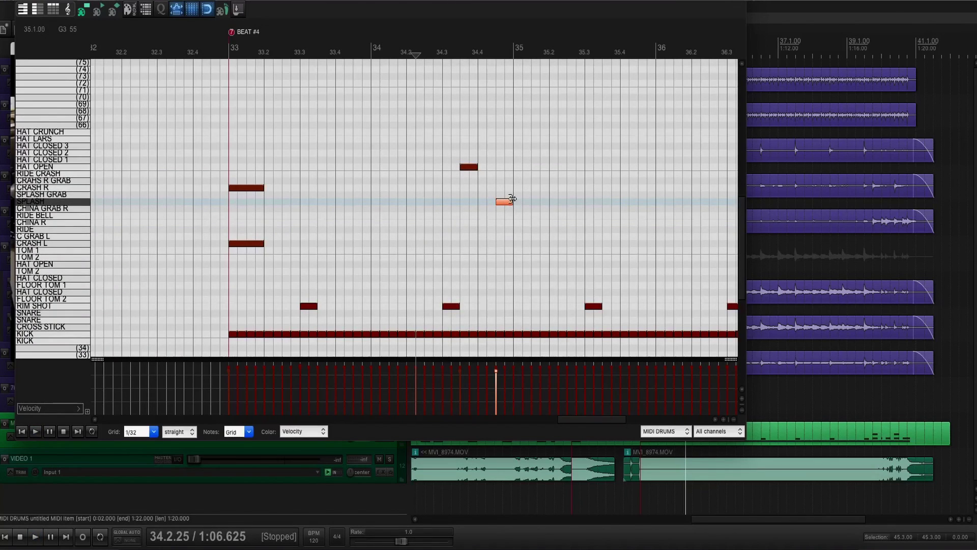
pyautogui.press('space')
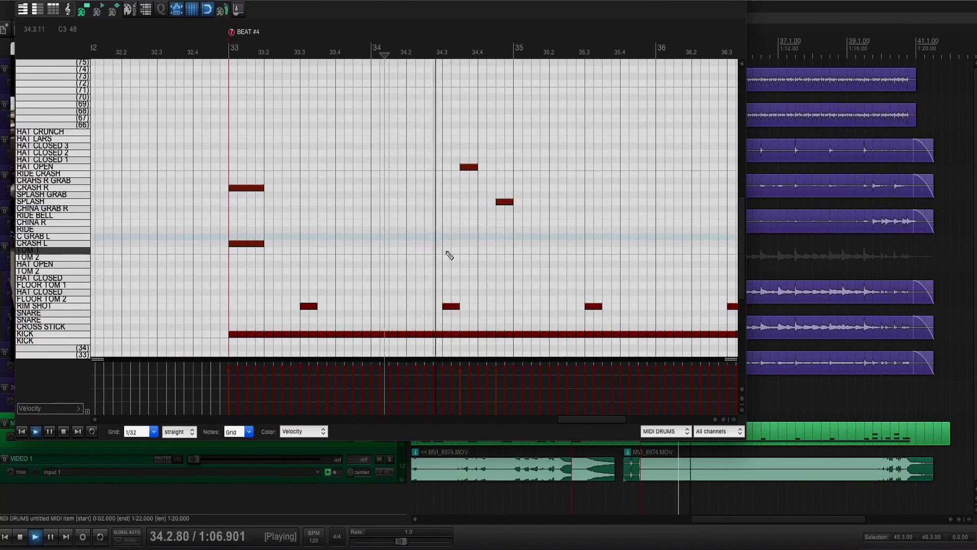
pyautogui.press('space')
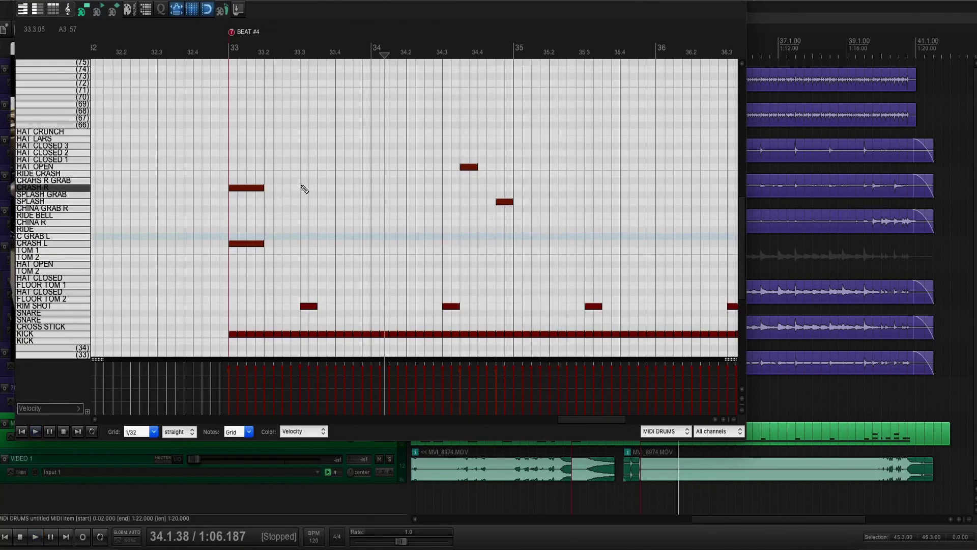
# Add quarter-note Crash R hits at 33.3 and 34.1 and play back from 32.3.25.
pyautogui.moveTo(305, 189); pyautogui.dragTo(334, 189)
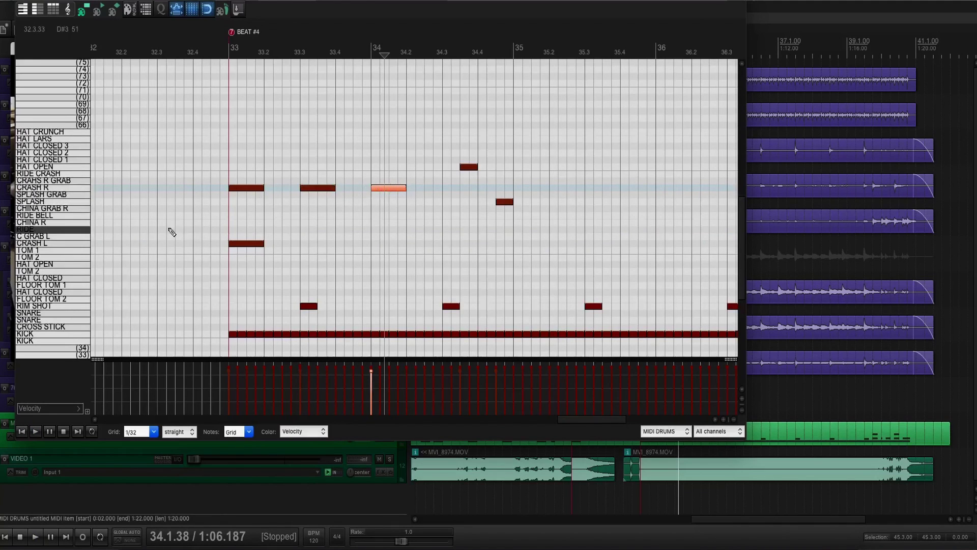
pyautogui.click(171, 227)
pyautogui.press('space')
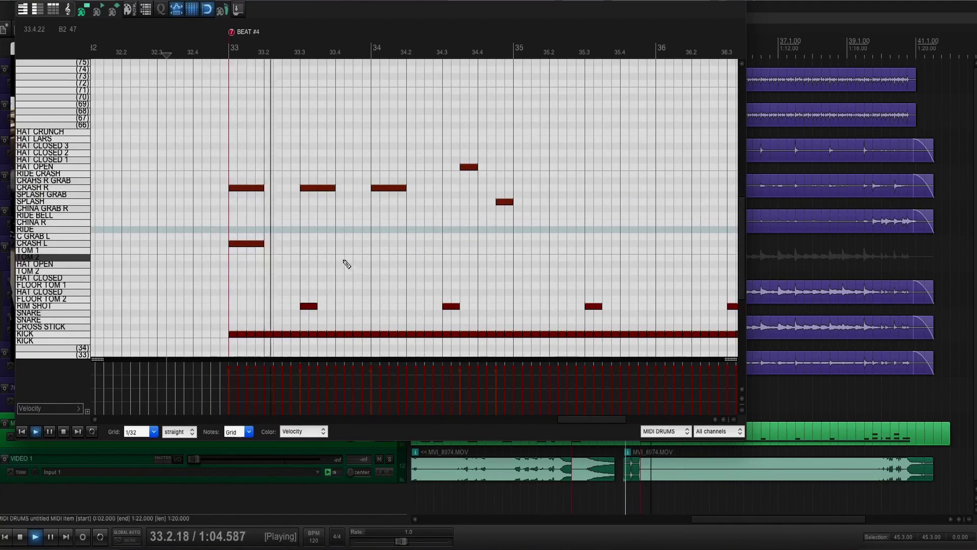
pyautogui.press('space')
# Fill the gaps with quarter-note Crash R hits at 33.2 and 33.4 and vary the velocities of the hits up to 34.1.
pyautogui.moveTo(404, 182); pyautogui.dragTo(283, 191)
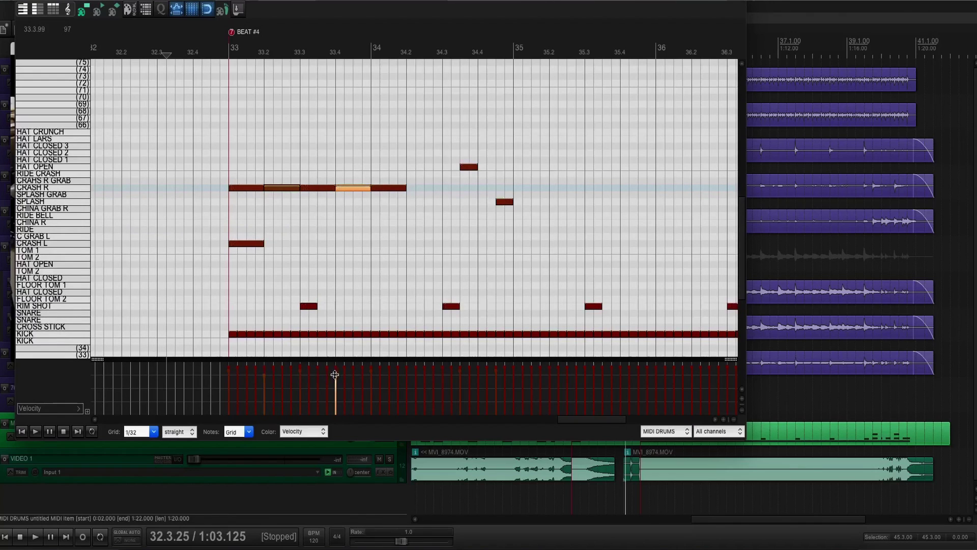
pyautogui.click(322, 191)
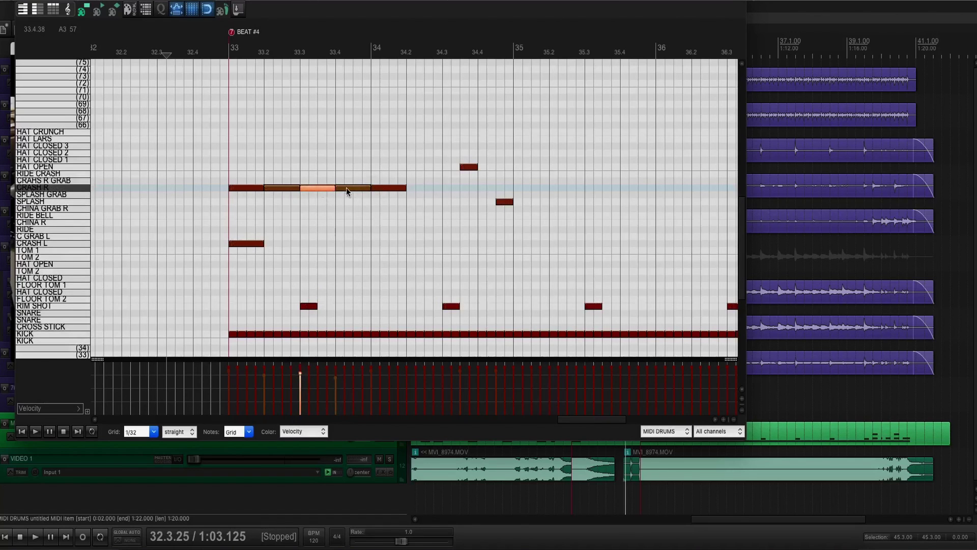
pyautogui.click(393, 187)
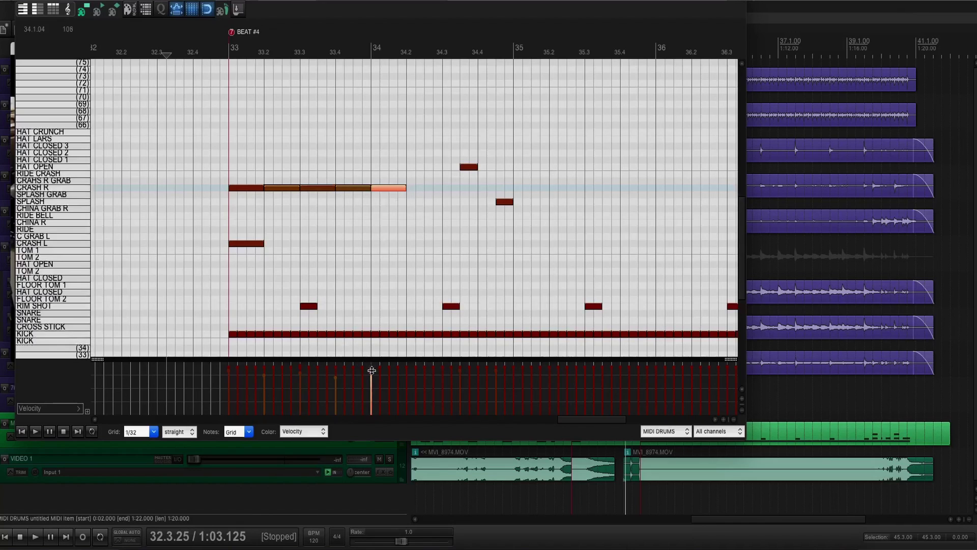
# Check the programmed cymbals against the drum video around measures 35 to 37 and return to the MIDI editor at 36.1.
pyautogui.press('space')
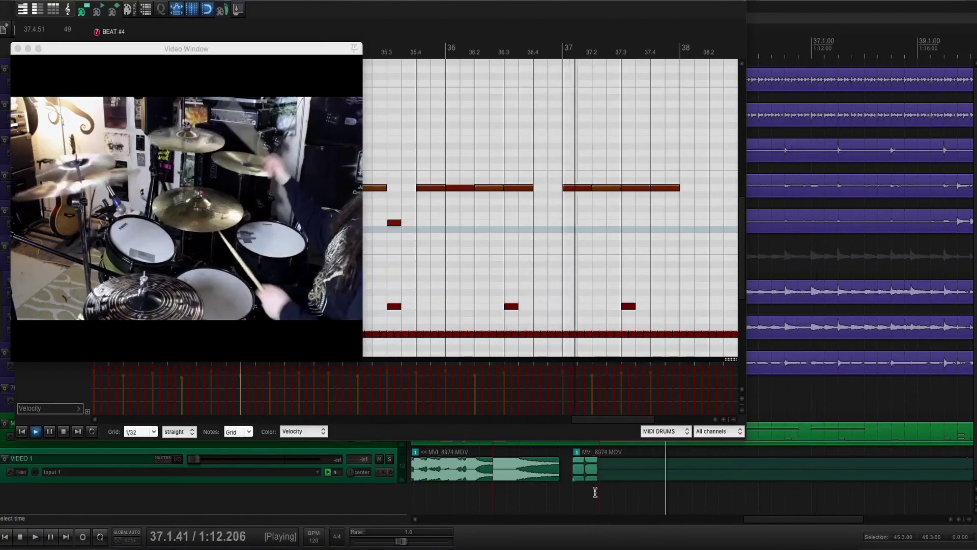
pyautogui.press('space')
pyautogui.click(733, 478)
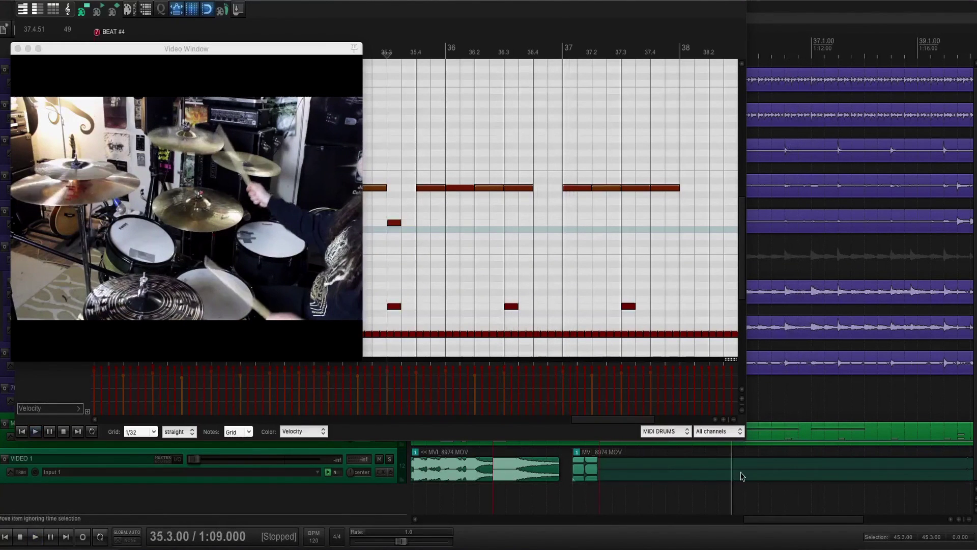
pyautogui.click(761, 429)
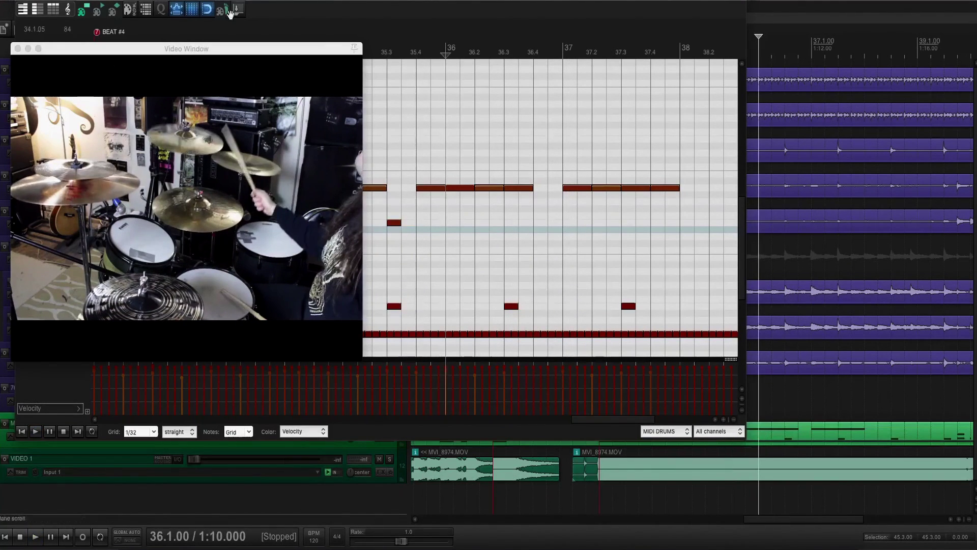
pyautogui.click(339, 1)
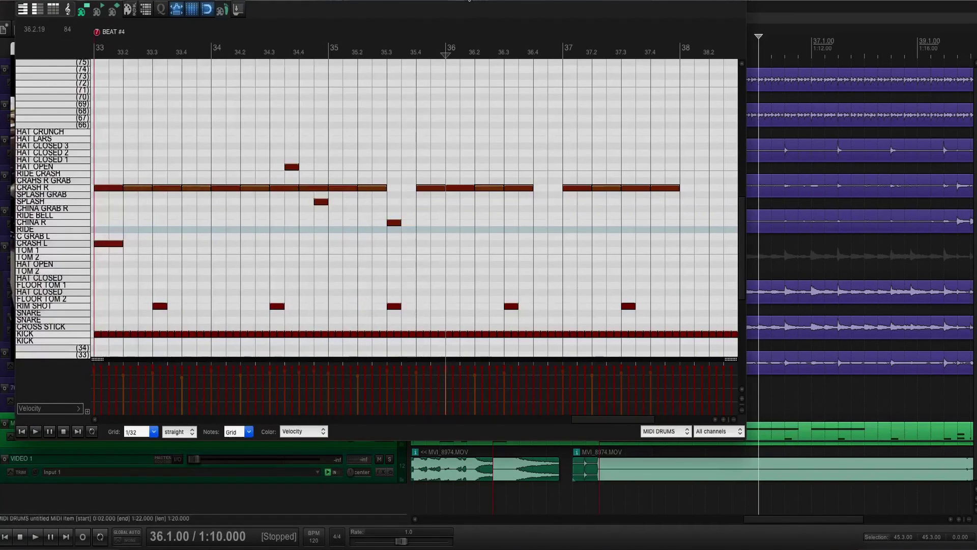
# Soften the four quick Hat Closed and Ride notes from 36.3.50 and set the following Ride and Ride Bell velocities to 79, 74 and 99.
pyautogui.moveTo(470, 1); pyautogui.dragTo(509, 37)
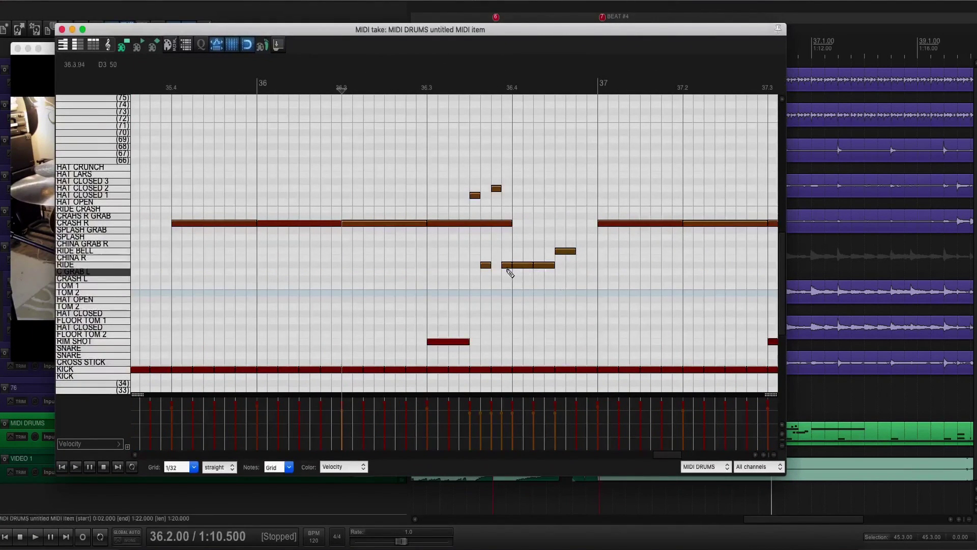
pyautogui.moveTo(507, 183); pyautogui.dragTo(469, 211)
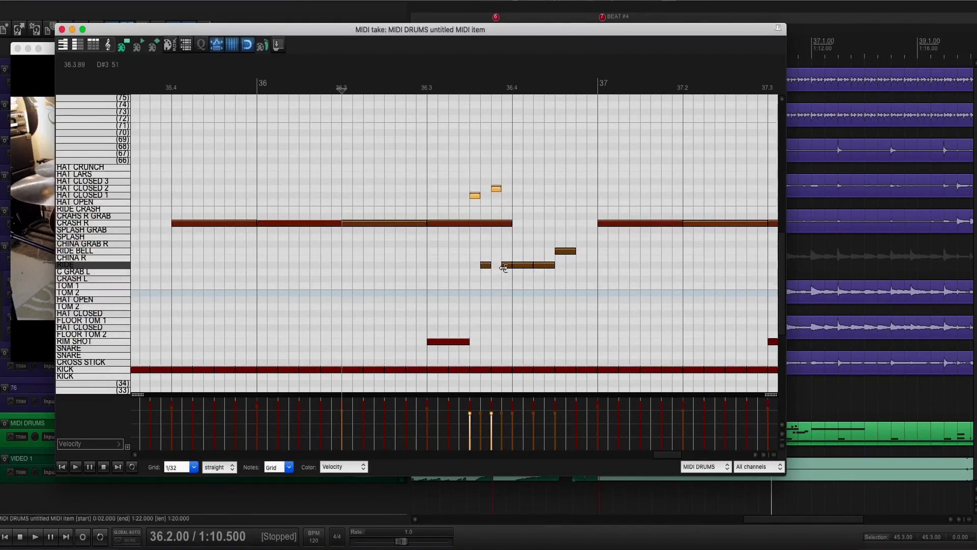
pyautogui.keyDown('super'); pyautogui.click(503, 266); pyautogui.keyUp('super')
pyautogui.keyDown('super'); pyautogui.click(486, 266); pyautogui.keyUp('super')
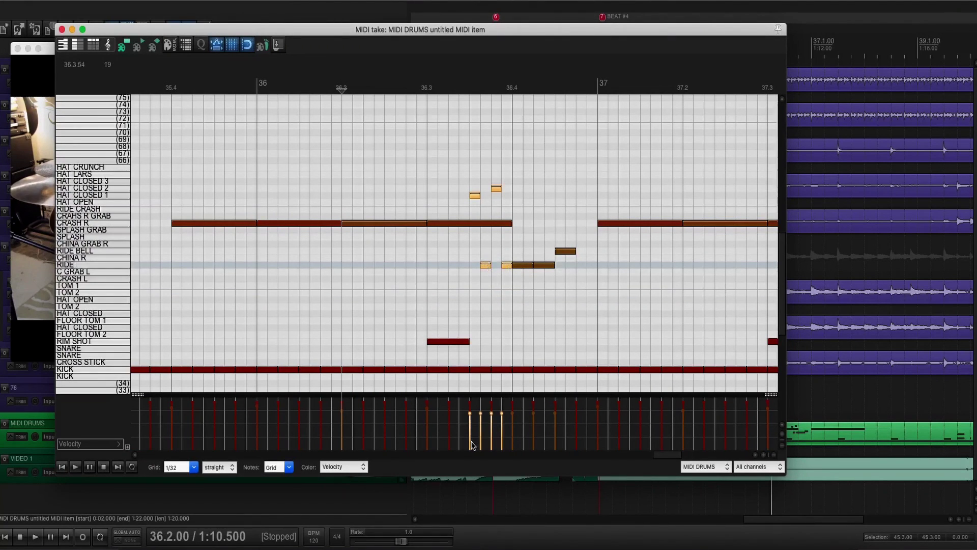
pyautogui.moveTo(483, 412); pyautogui.dragTo(479, 420)
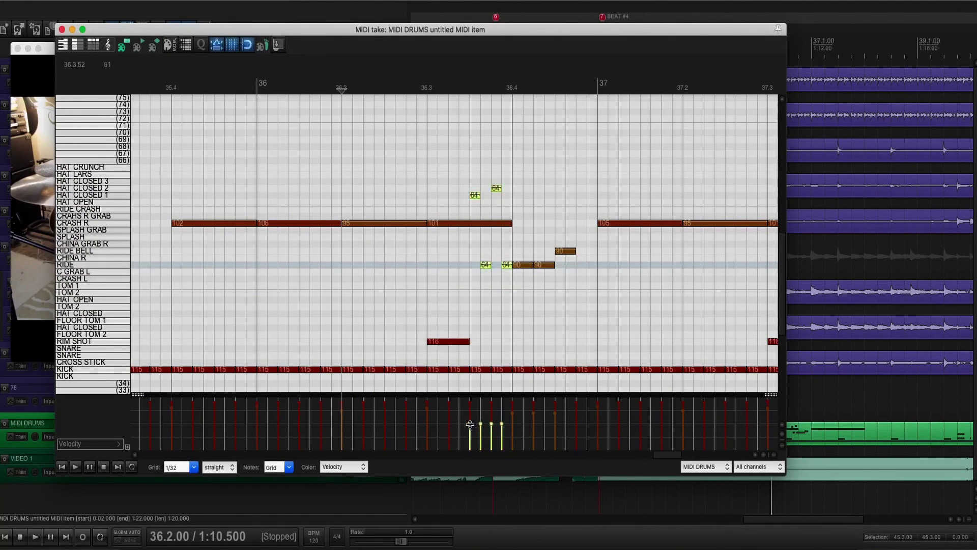
pyautogui.click(480, 429)
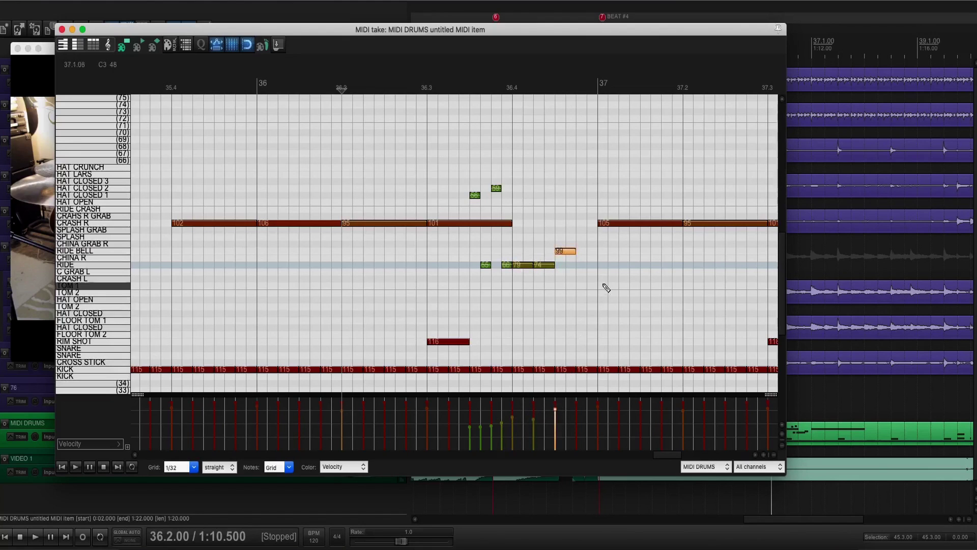
# Add a Crash L hit at 37.1 and play the passage from just after 36.3 to check it.
pyautogui.moveTo(602, 279); pyautogui.dragTo(665, 280)
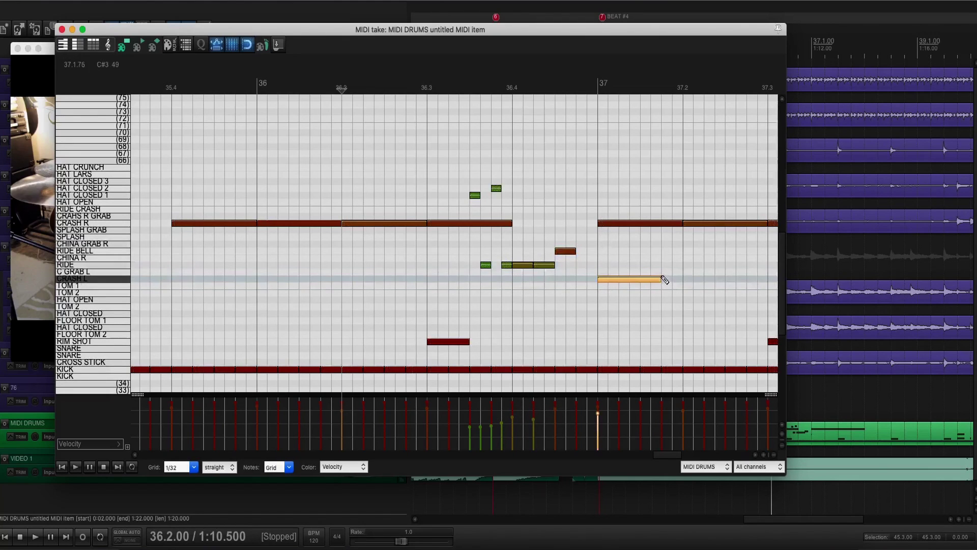
pyautogui.click(442, 310)
pyautogui.press('space')
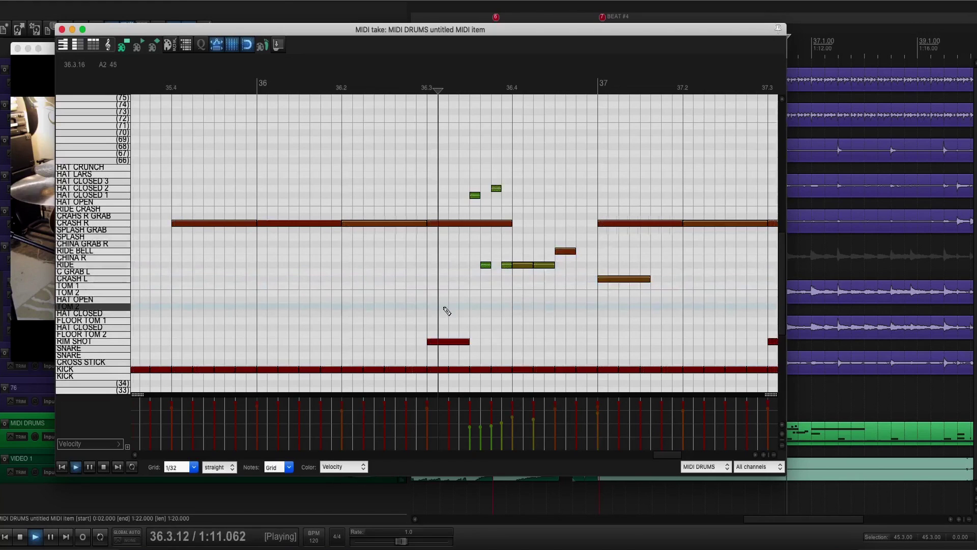
pyautogui.scroll(-2, 502, 303)
pyautogui.scroll(-1, 522, 294)
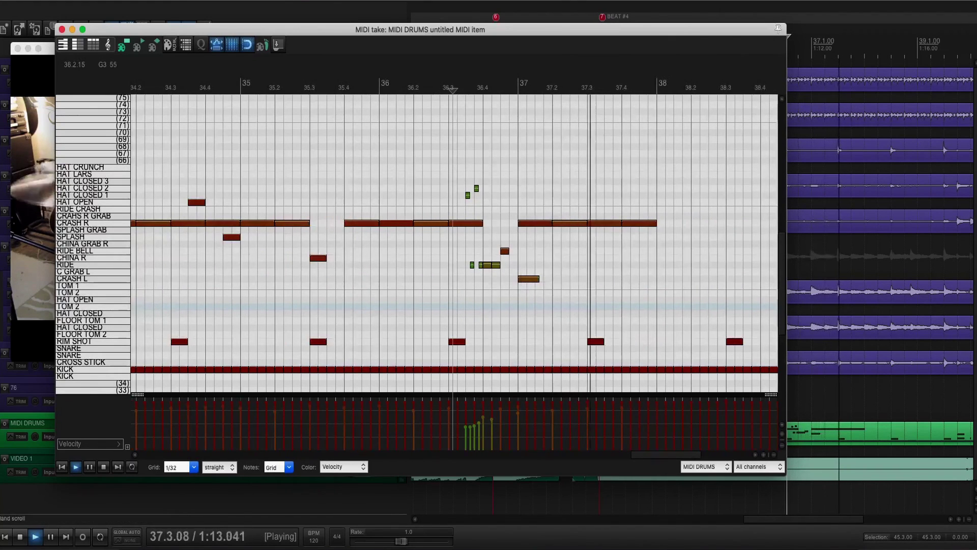
pyautogui.press('space')
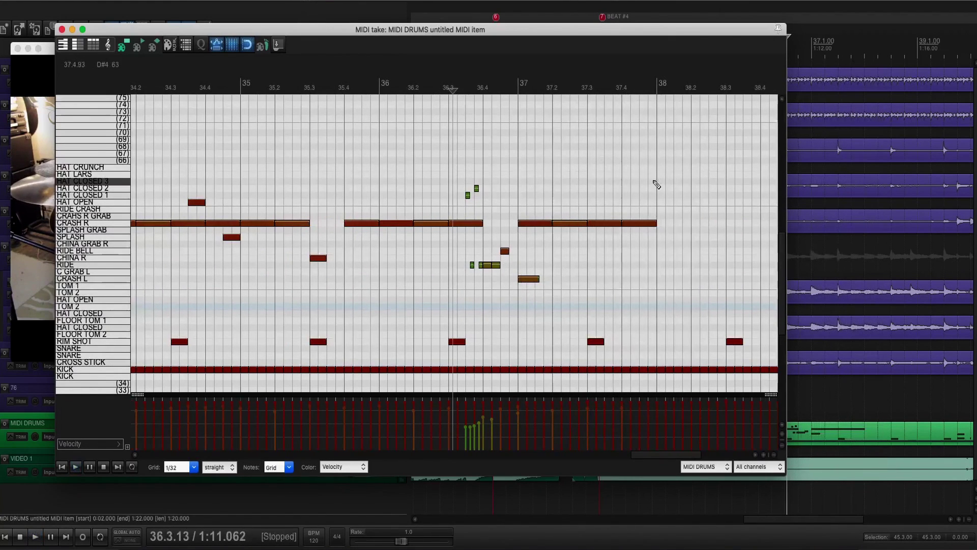
# Paste two measures of quarter-note Crash R hits from 38.1 to 40.1.
pyautogui.scroll(-3, 623, 230)
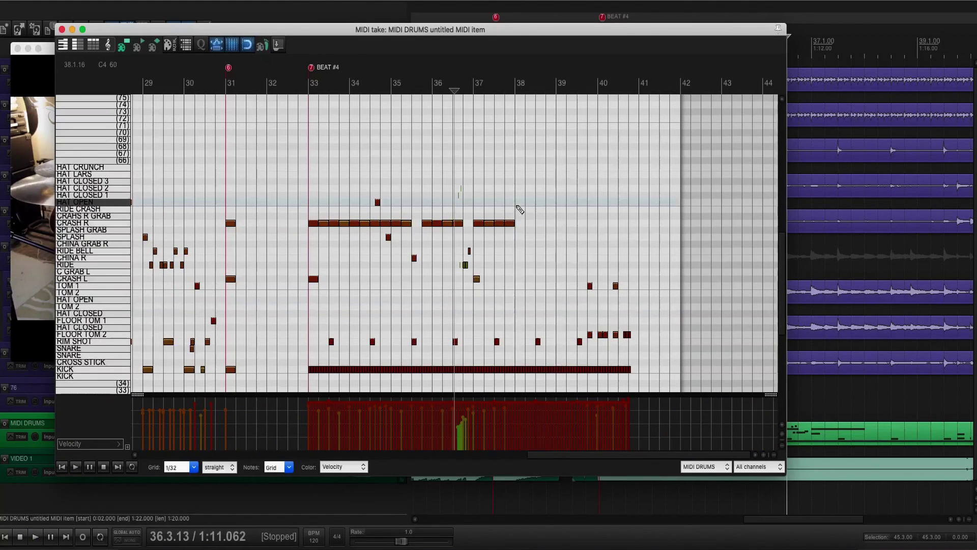
pyautogui.click(517, 209)
pyautogui.press('Left')
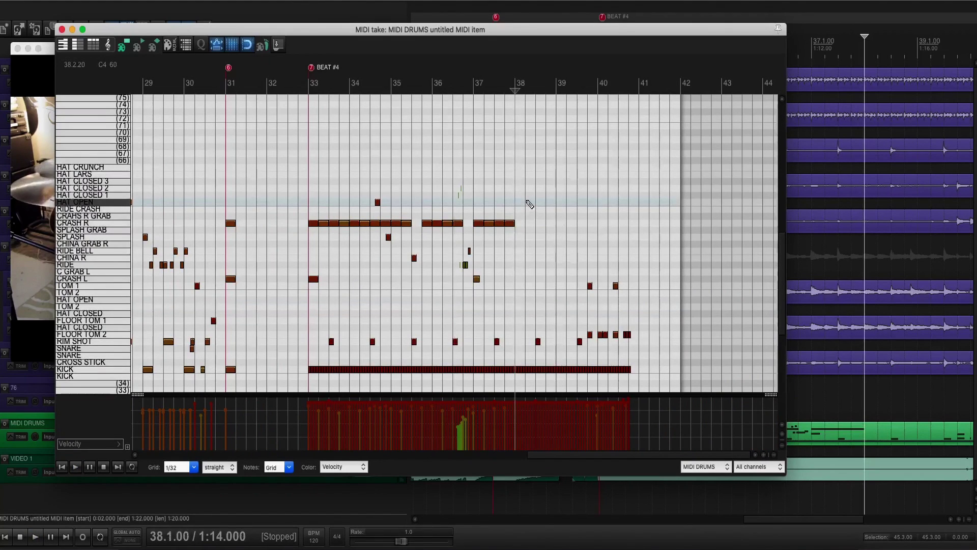
pyautogui.press('super+v')
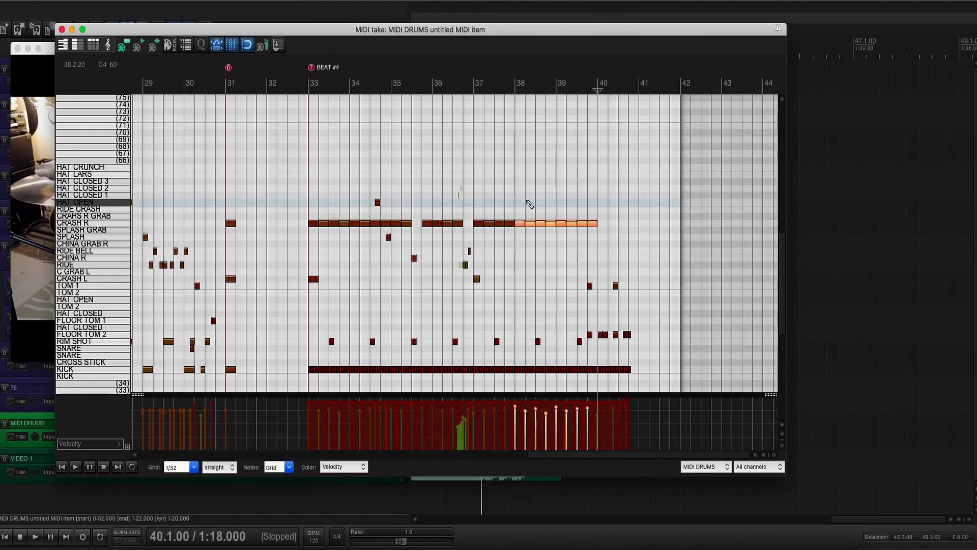
# Add Hat Open at 38.3.50, Splash at 38.4.50 and a quarter-note China R at 39.3 in place of the last Crash R hits.
pyautogui.click(476, 191)
pyautogui.scroll(5, 502, 192)
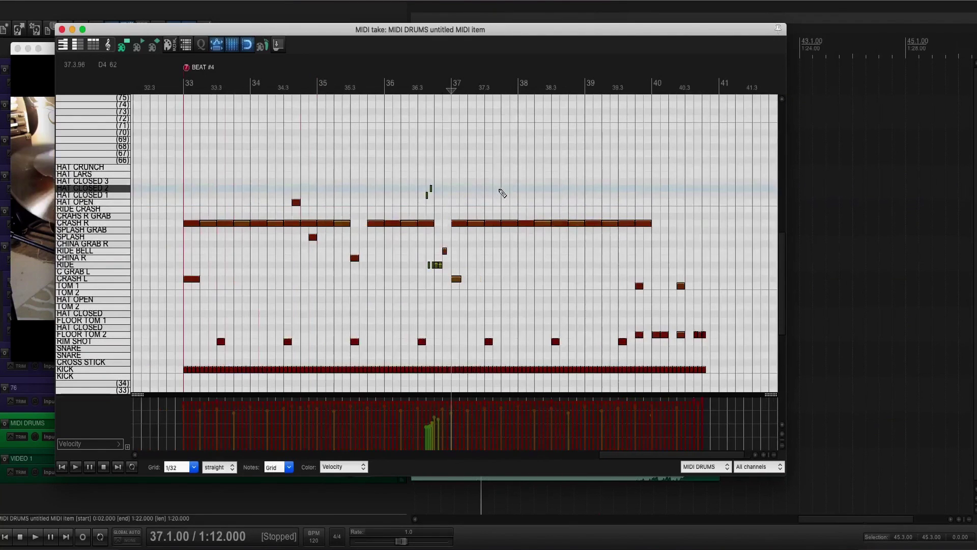
pyautogui.click(621, 262)
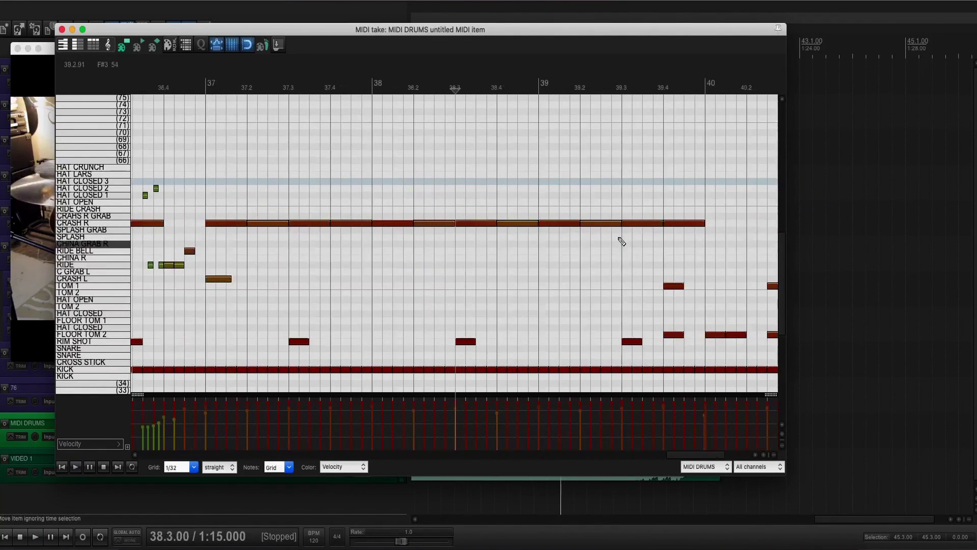
pyautogui.click(479, 202)
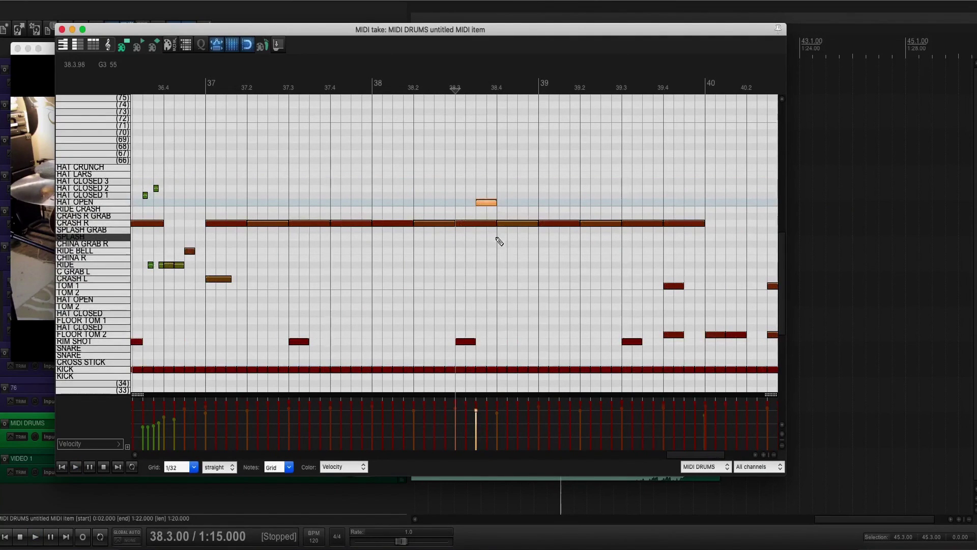
pyautogui.click(522, 244)
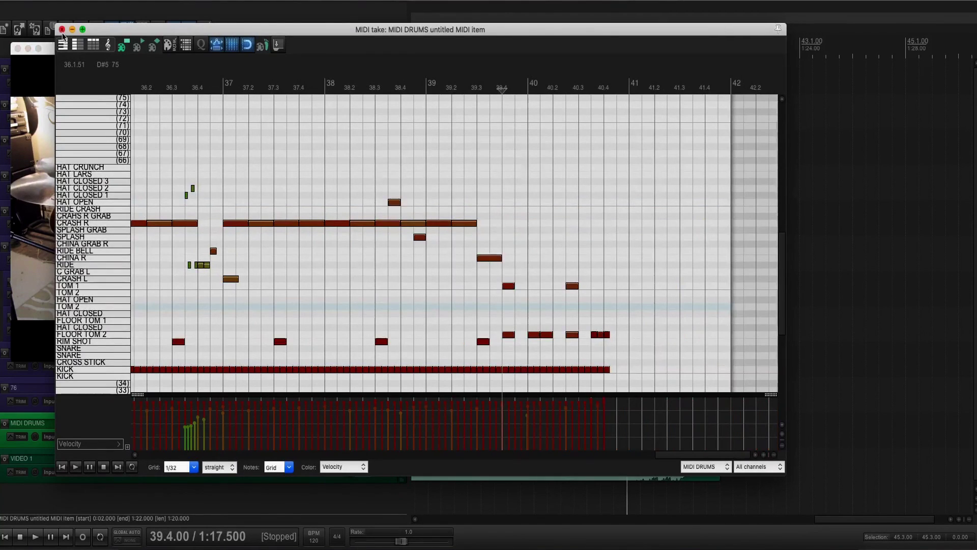
# Close the MIDI editor and place the edit cursor at 32.3, just before BEAT #4.
pyautogui.click(62, 30)
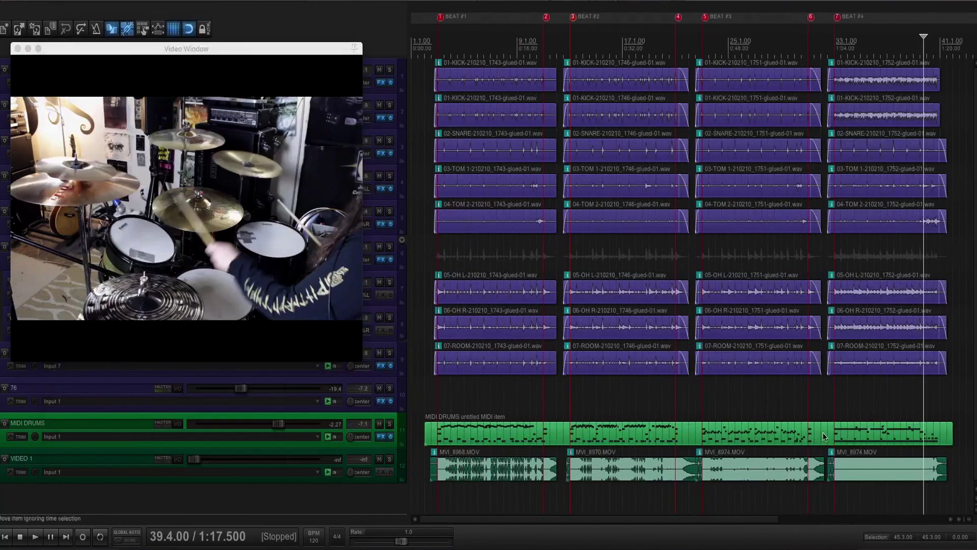
pyautogui.click(824, 436)
pyautogui.scroll(3, 825, 436)
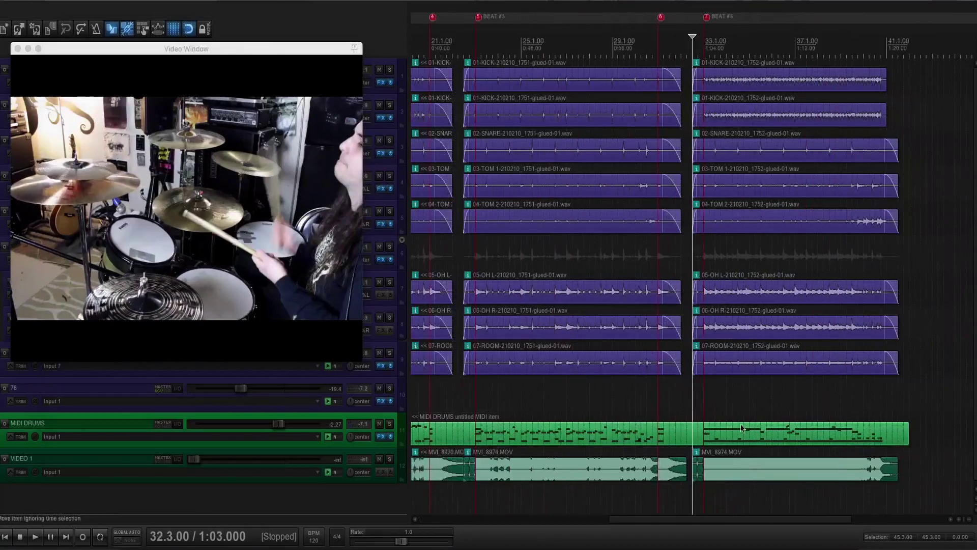
# Play BEAT #4 from 32.3 with the MIDI DRUMS track muted, and unmute the track to play it again.
pyautogui.click(378, 425)
pyautogui.press('space')
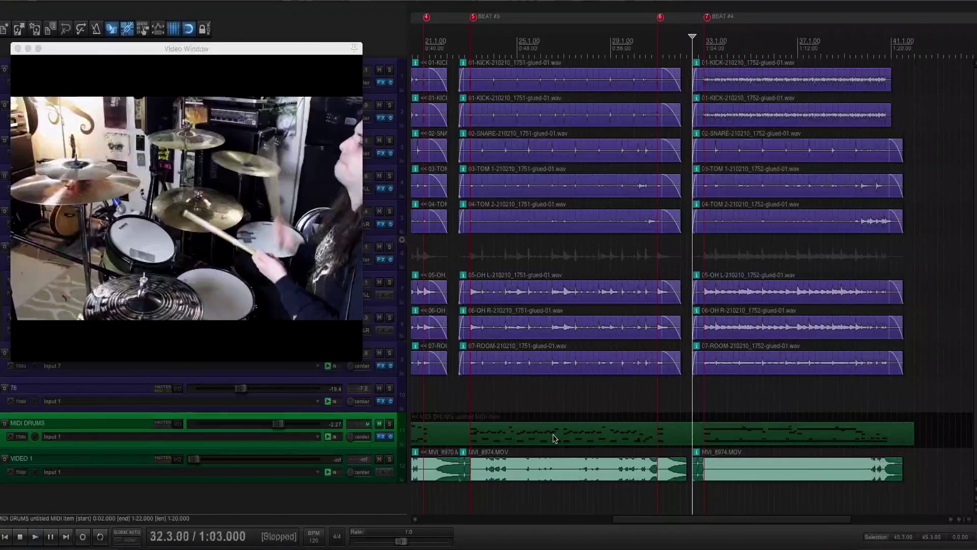
pyautogui.click(380, 424)
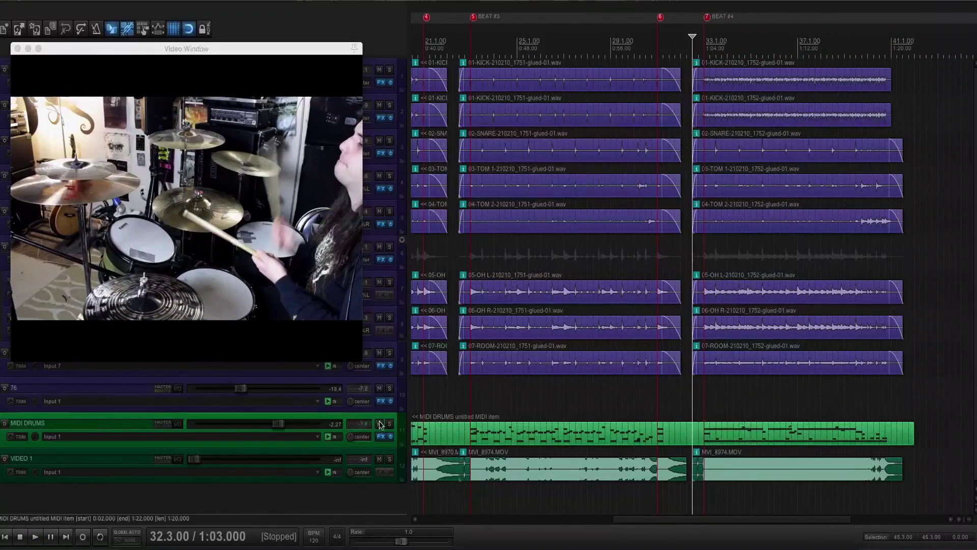
pyautogui.press('space')
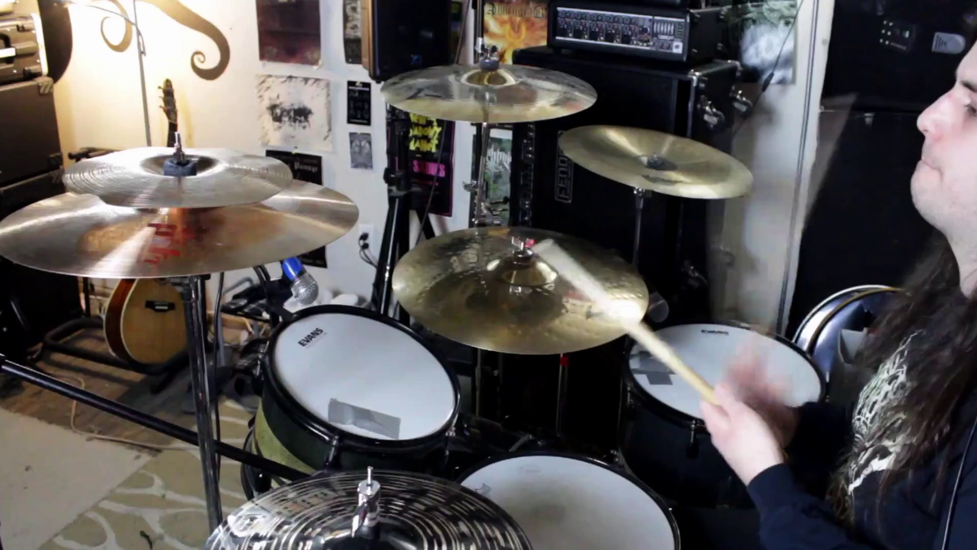